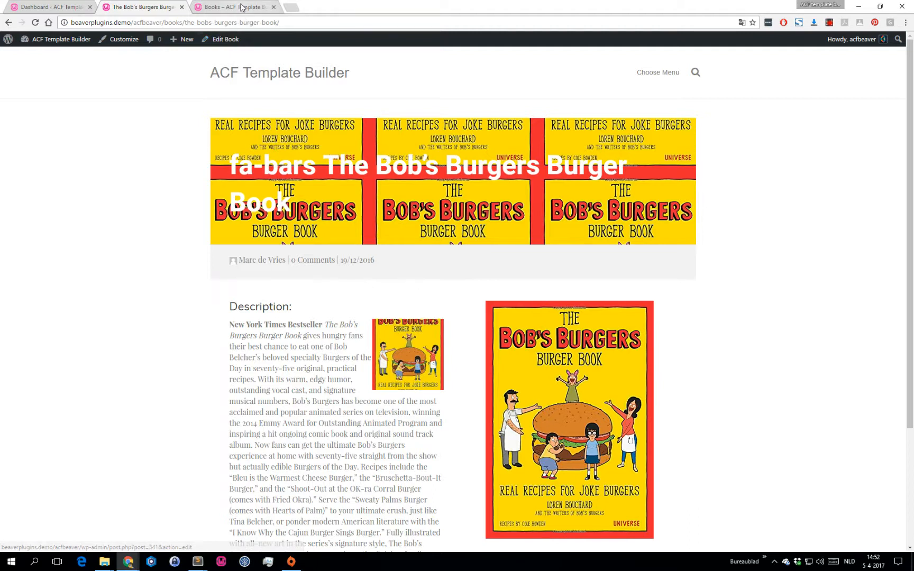
Examine the books archive page, its booksarchive address and its list of books, and reload it.
left_click(240, 8)
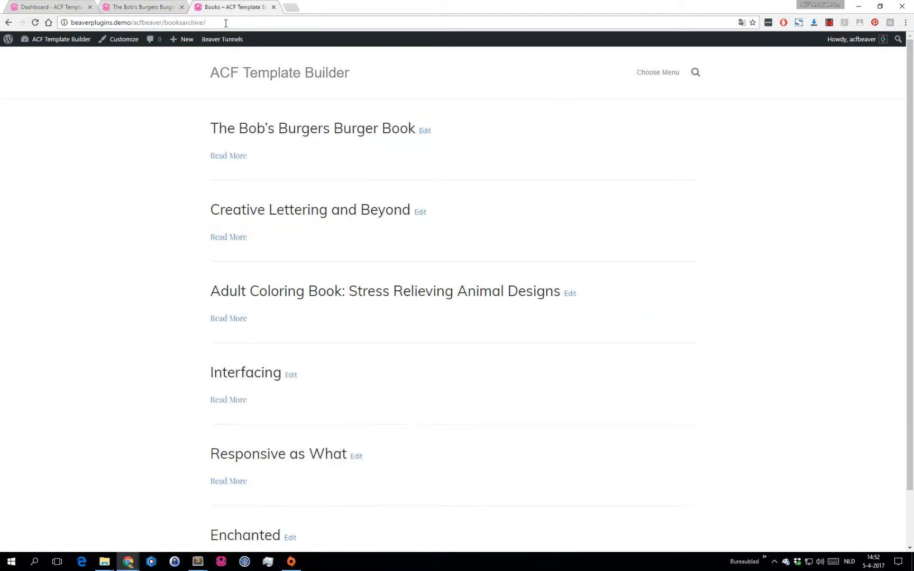
left_click(225, 23)
left_click(165, 24)
left_click_drag(165, 23, 227, 24)
left_click(227, 23)
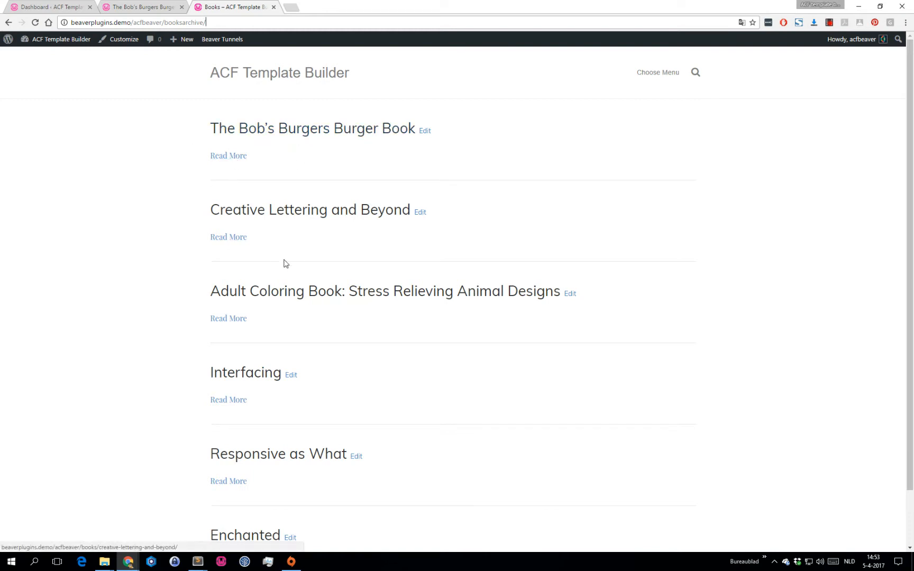
scroll(288, 271, "down", 2)
scroll(307, 286, "up", 2)
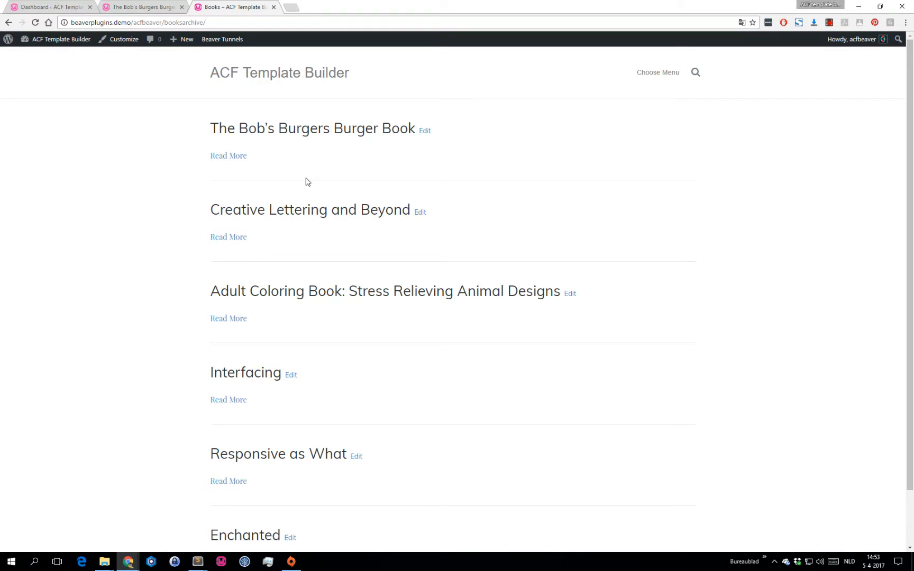
left_click(35, 22)
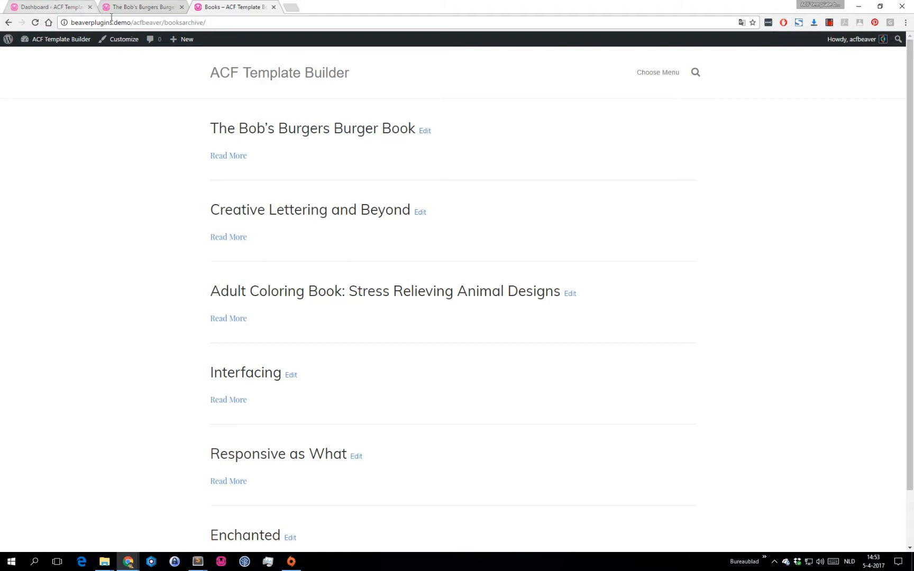
Create a new template titled "Books Archive" in the WordPress admin and publish it.
left_click(50, 7)
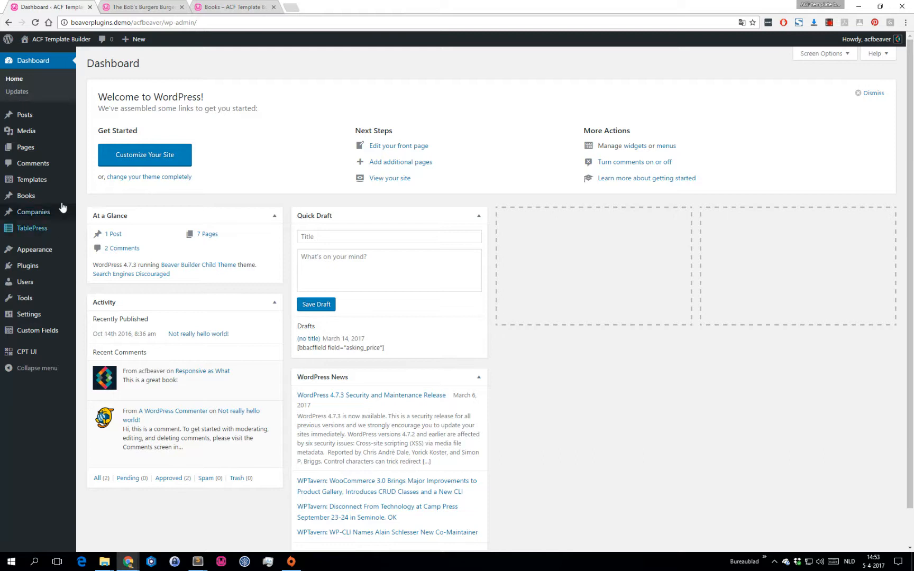
mouse_move(43, 180)
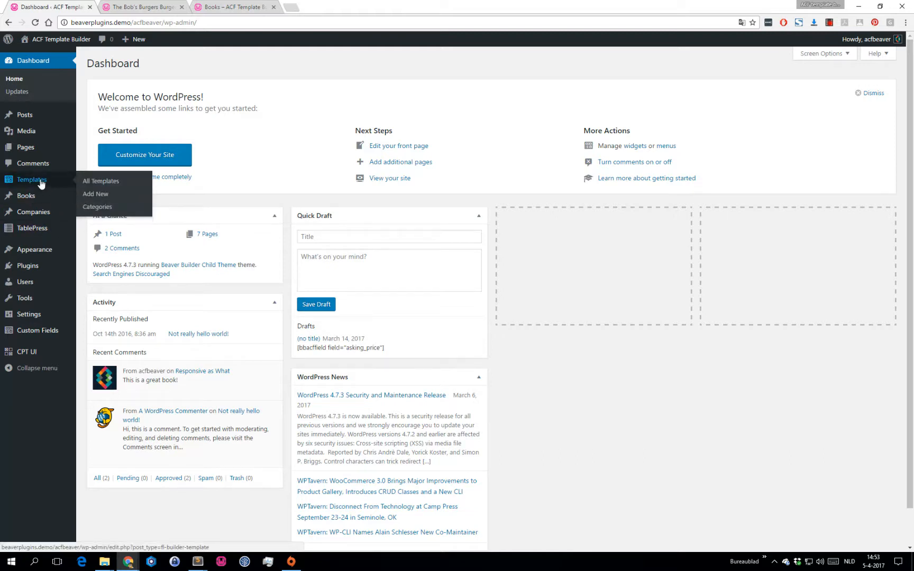
left_click(103, 197)
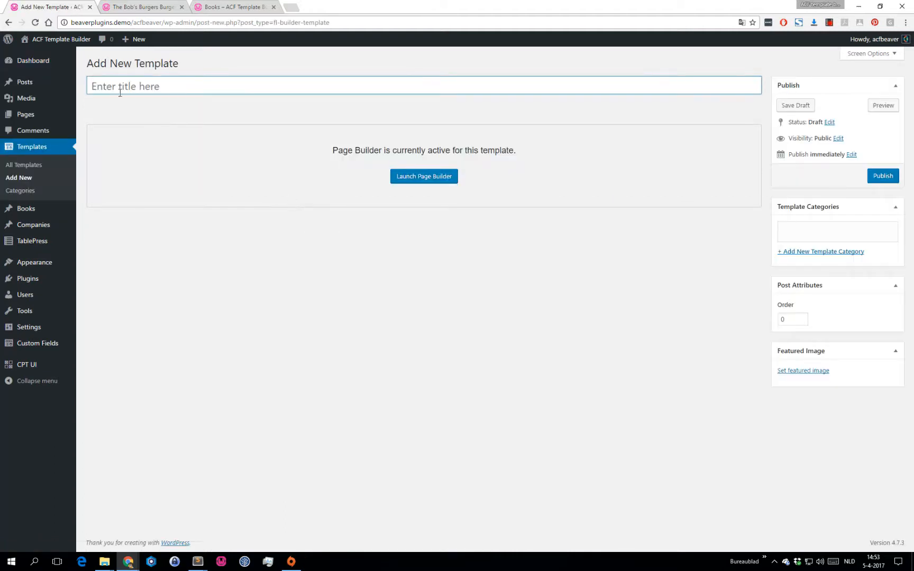
type("Books Archive")
left_click(880, 177)
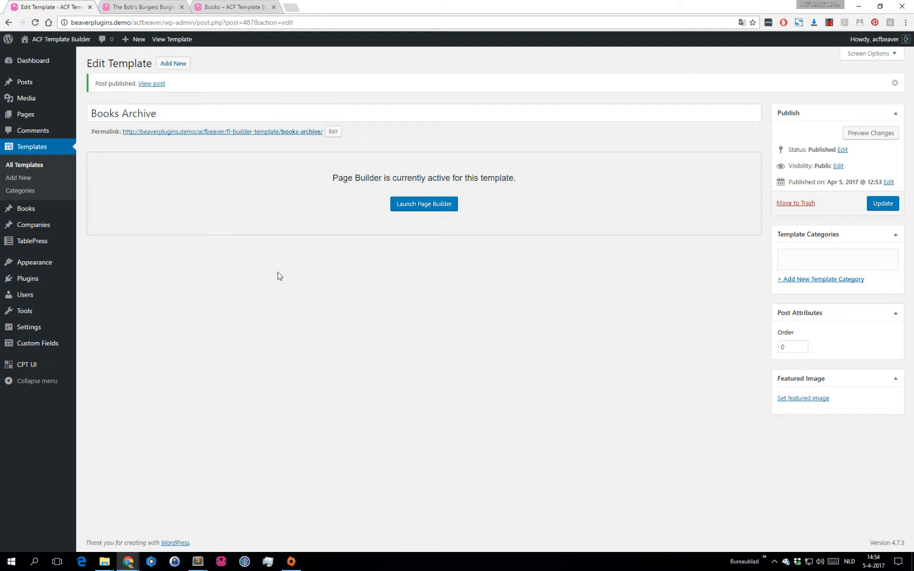
Add a second ruleset row in the ACF Template Builder settings that applies to Archive books.
mouse_move(31, 330)
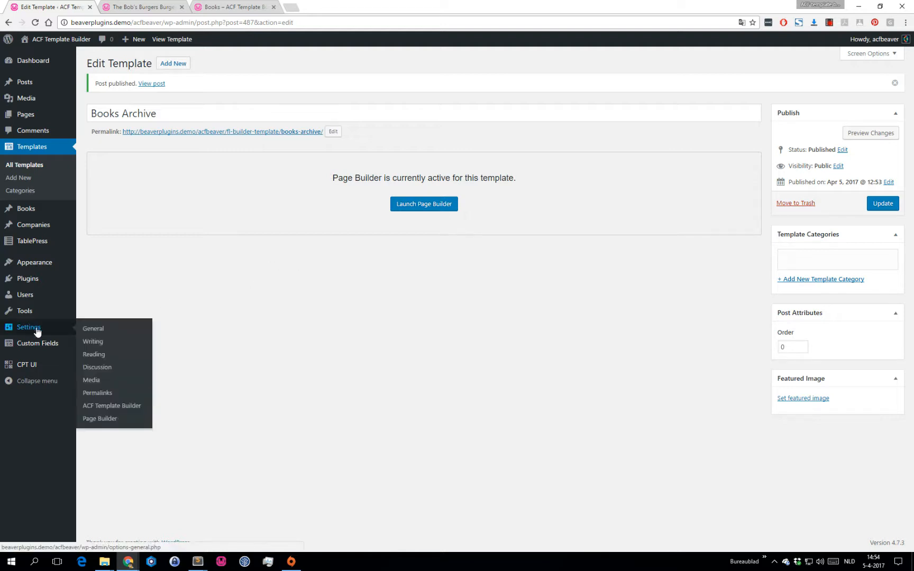
left_click(130, 407)
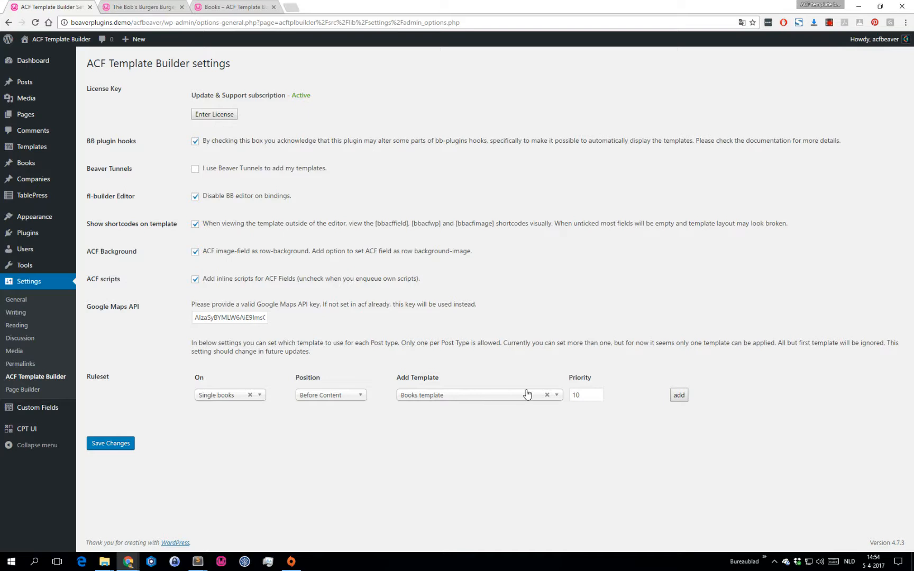
left_click(679, 395)
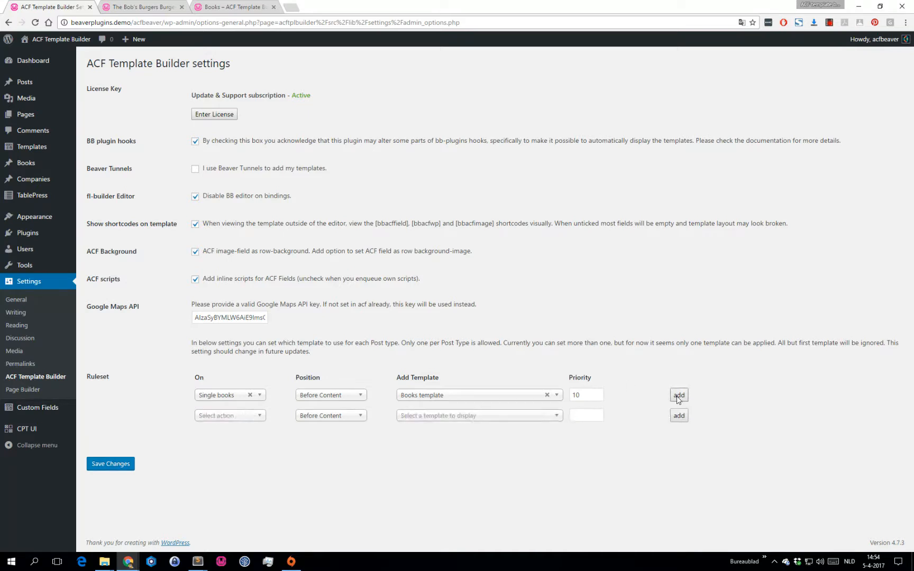
left_click(236, 418)
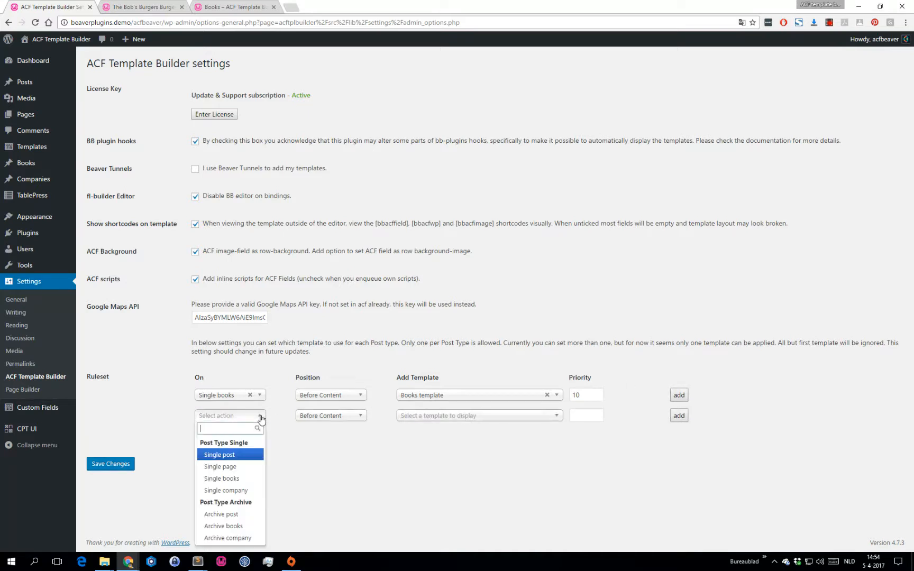
left_click(241, 526)
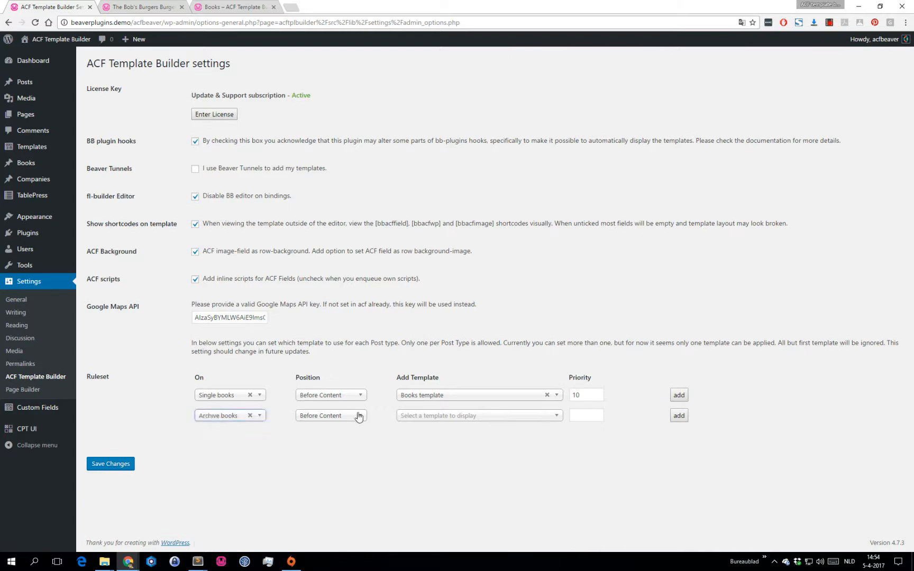
Assign the Books Archive template to the Archive books rule with priority 10 and save the settings.
left_click(507, 418)
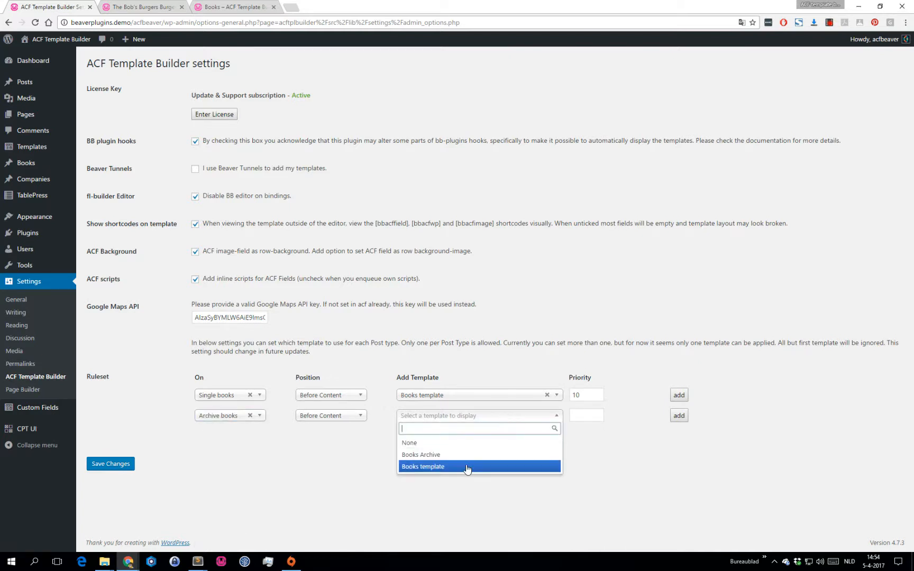
left_click(435, 455)
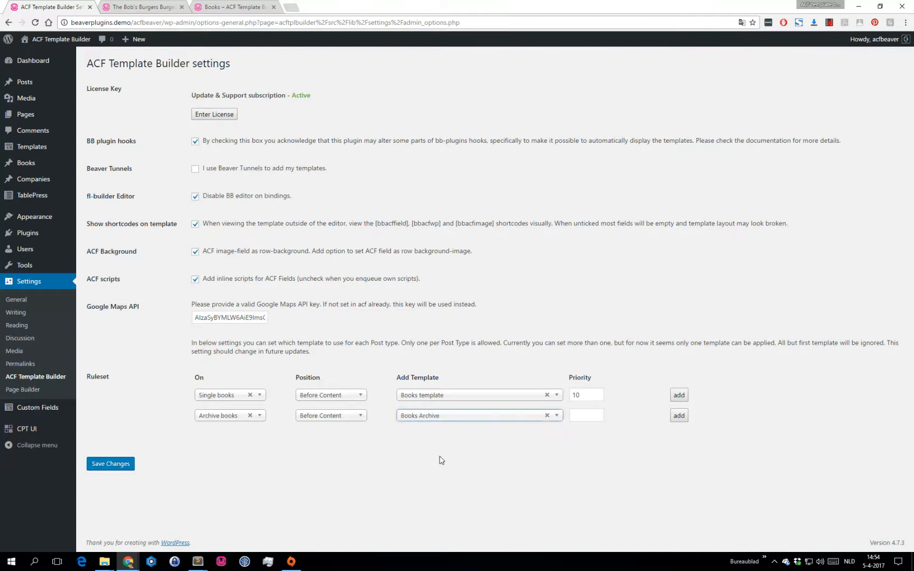
left_click(584, 416)
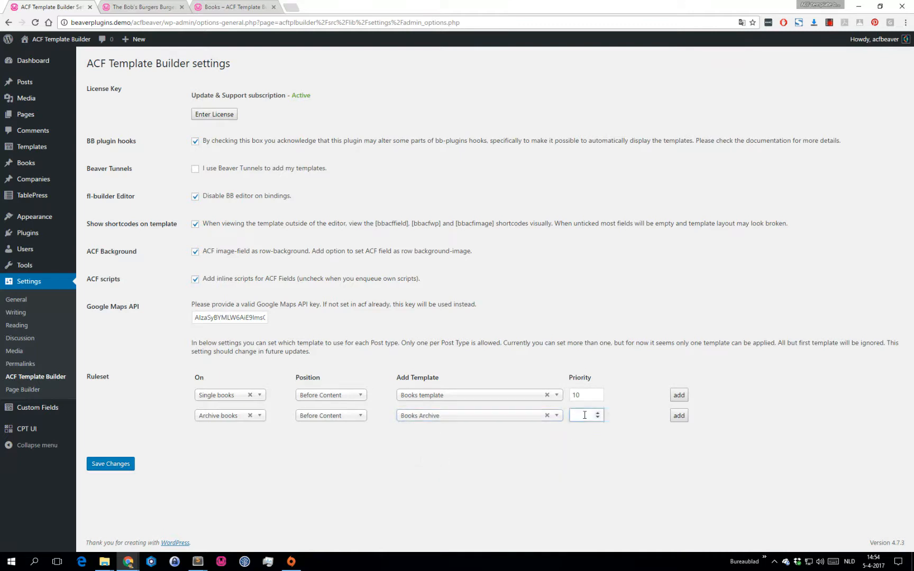
type("10")
left_click(518, 479)
left_click(127, 465)
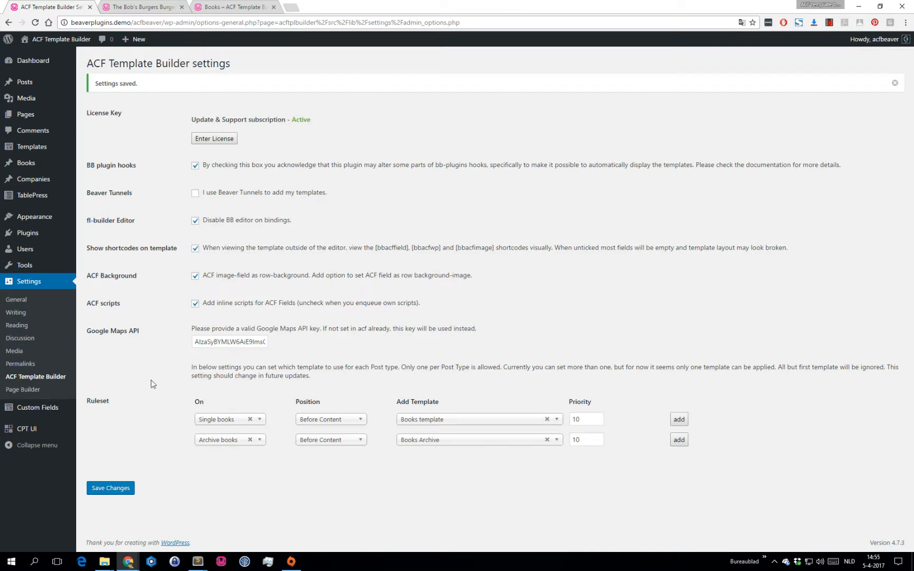
Open the Books Archive template from the template list in the Page Builder.
mouse_move(29, 153)
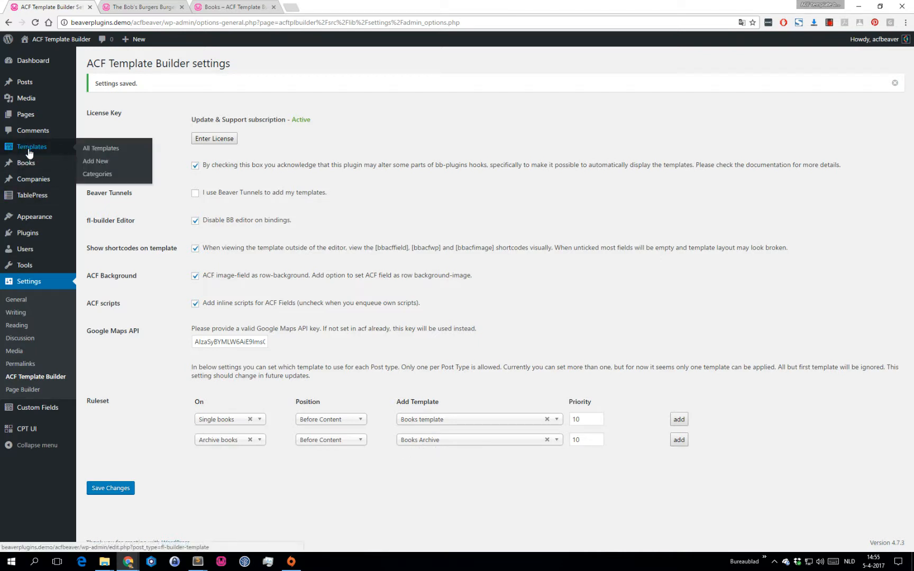
left_click(100, 151)
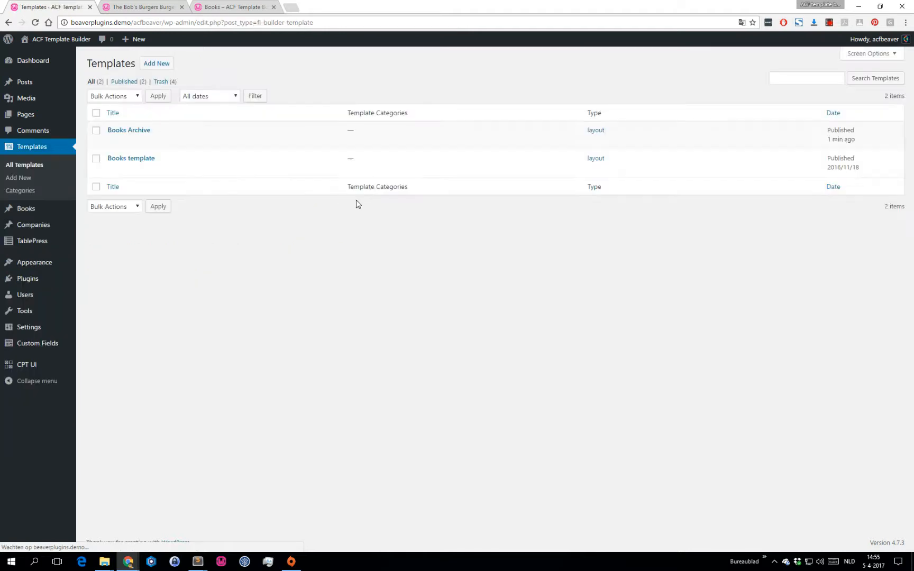
mouse_move(139, 143)
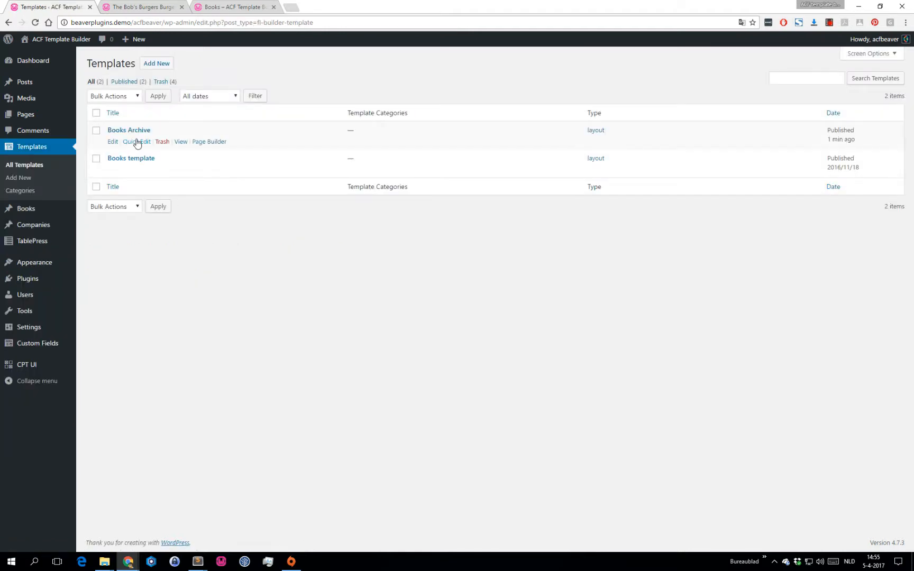
left_click(214, 147)
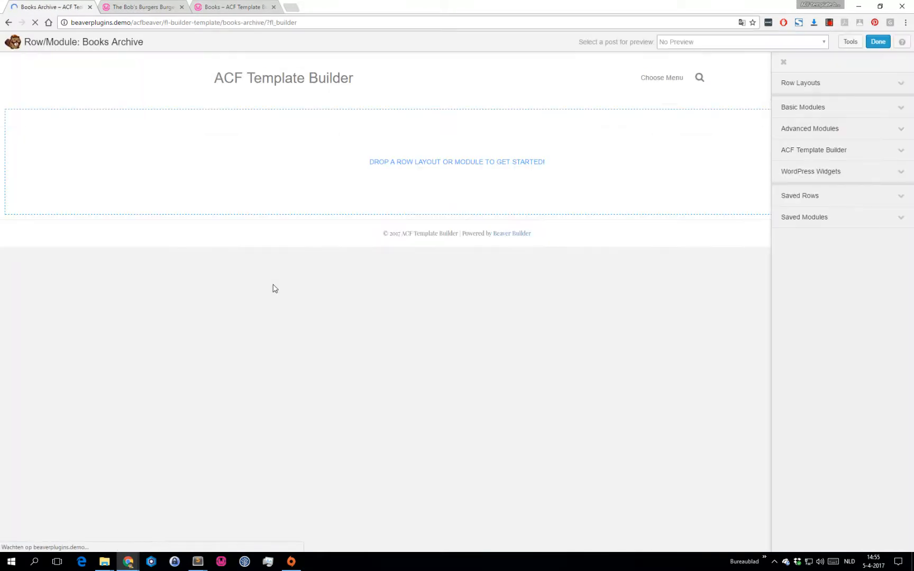
key("alt+Left")
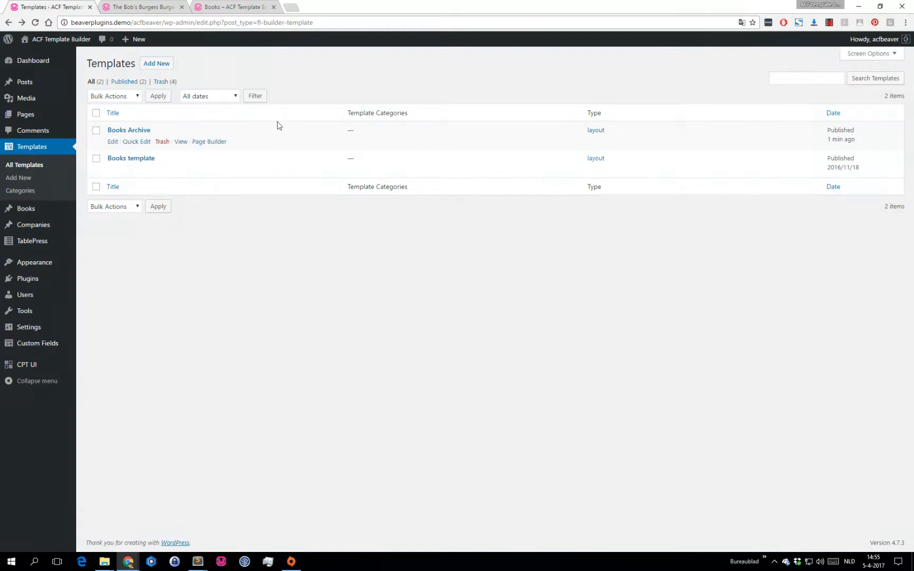
left_click(210, 141)
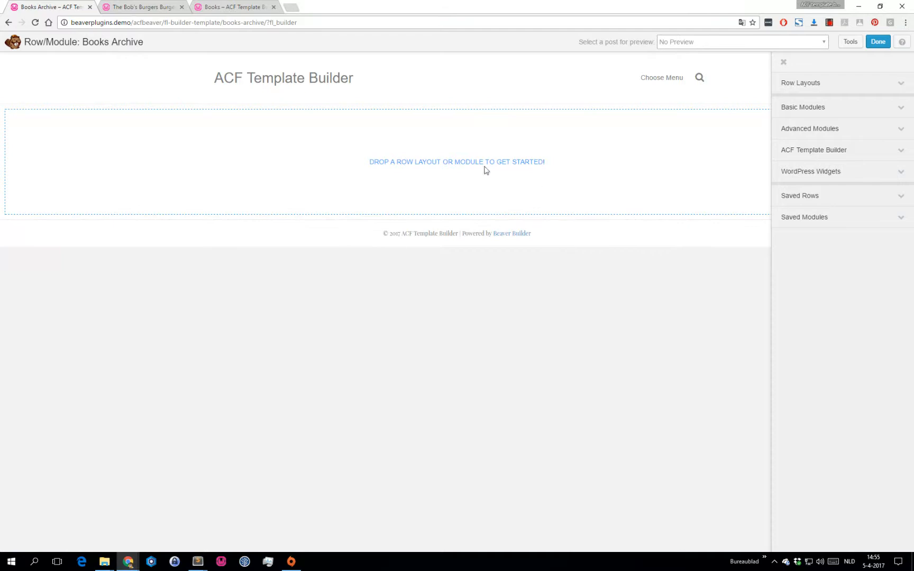
Add a 1 Column row to the empty layout and place a Heading module in it.
left_click(805, 83)
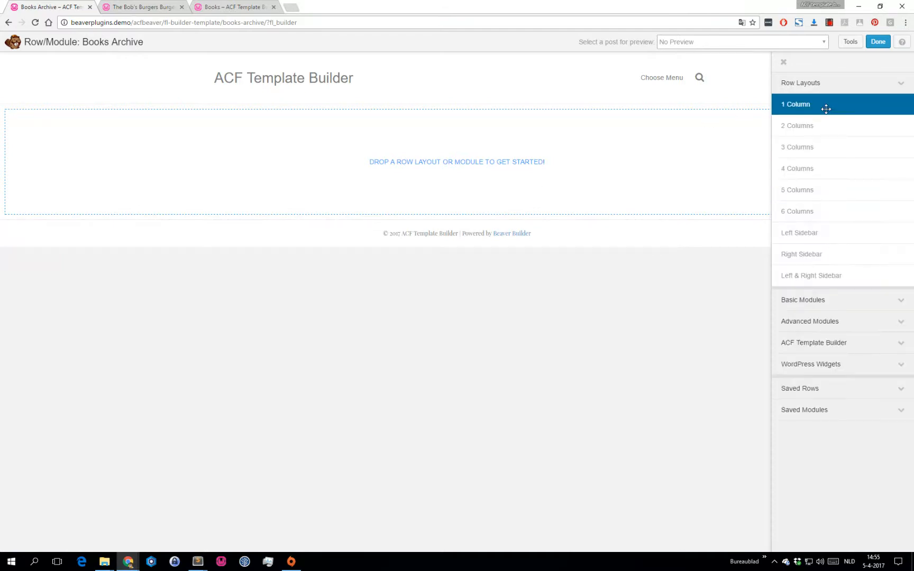
left_click_drag(824, 107, 446, 127)
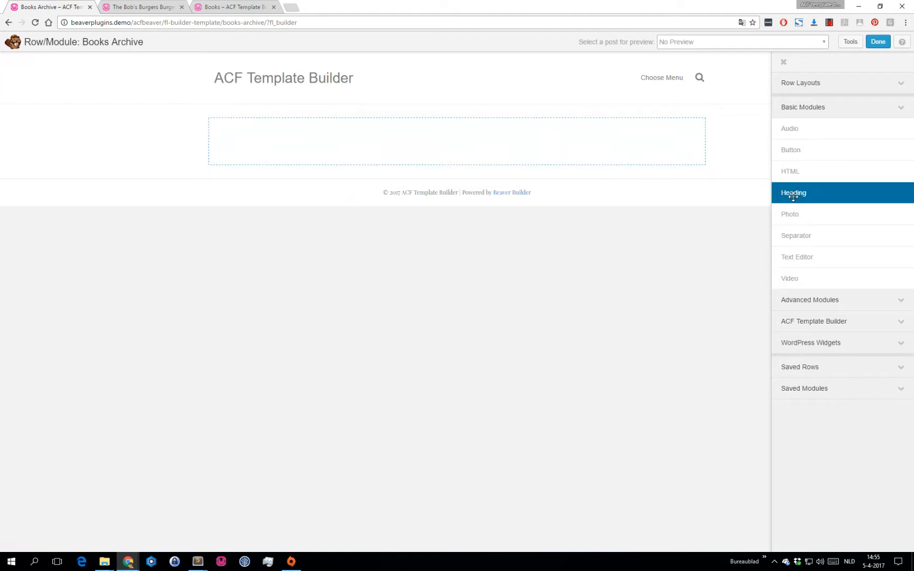
left_click_drag(802, 194, 327, 153)
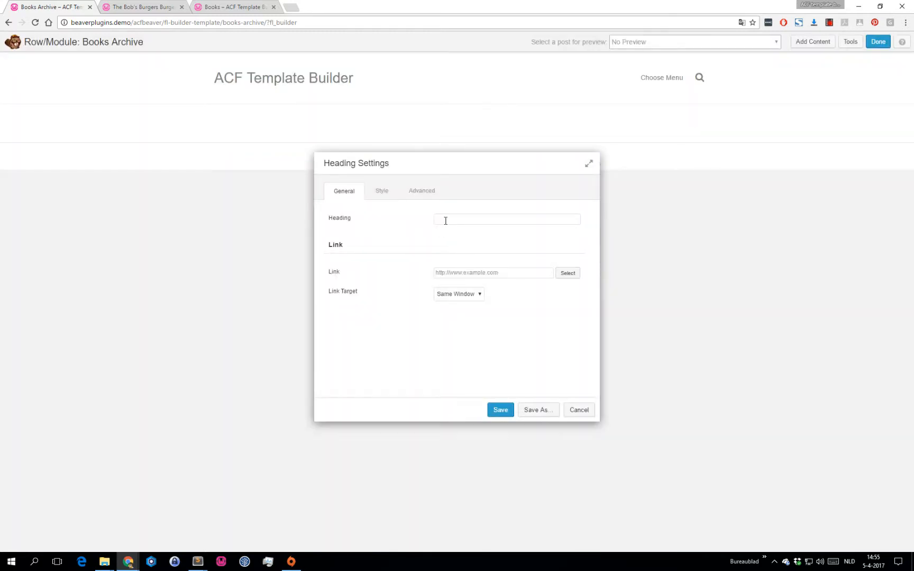
Insert the default Title field shortcode without an HTML tag as the heading text, set the heading's own tag to h1 and save the module.
left_click(445, 221)
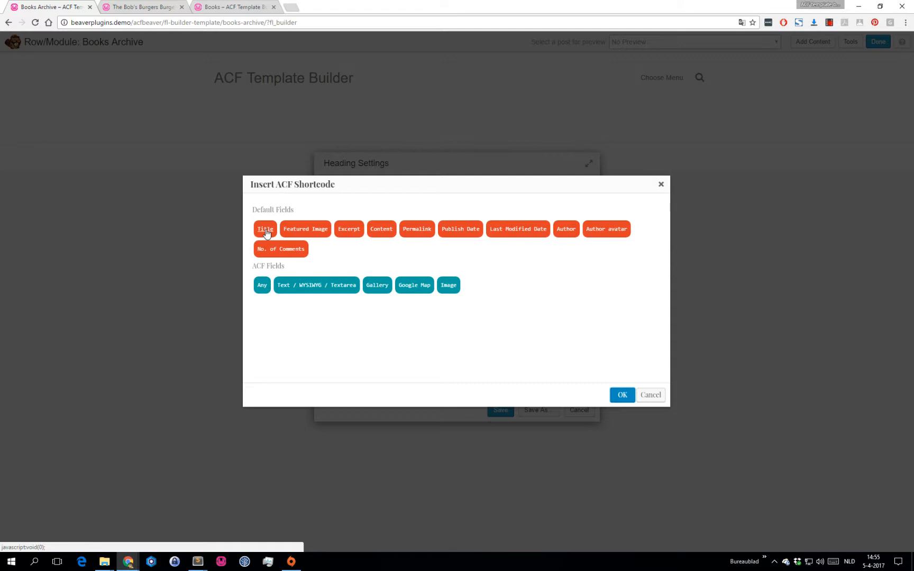
left_click(266, 233)
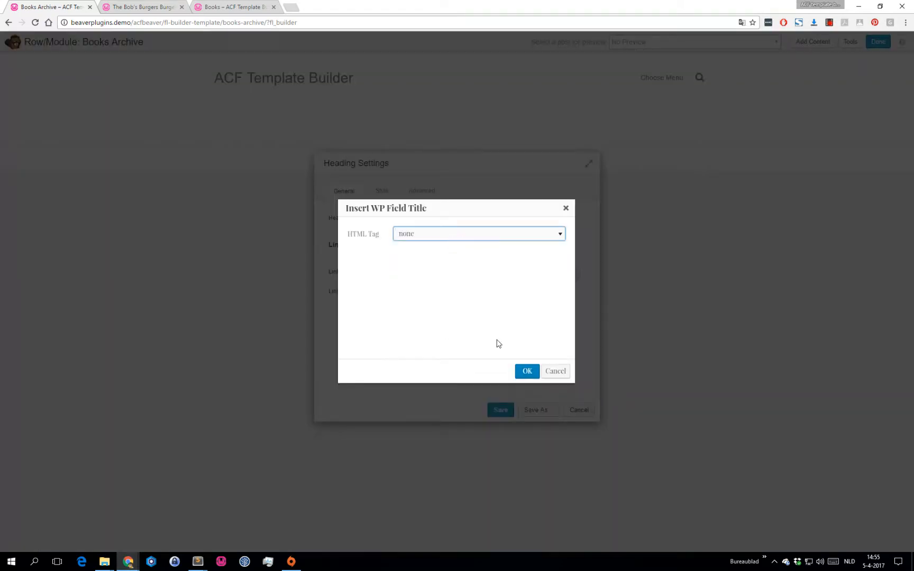
left_click(526, 374)
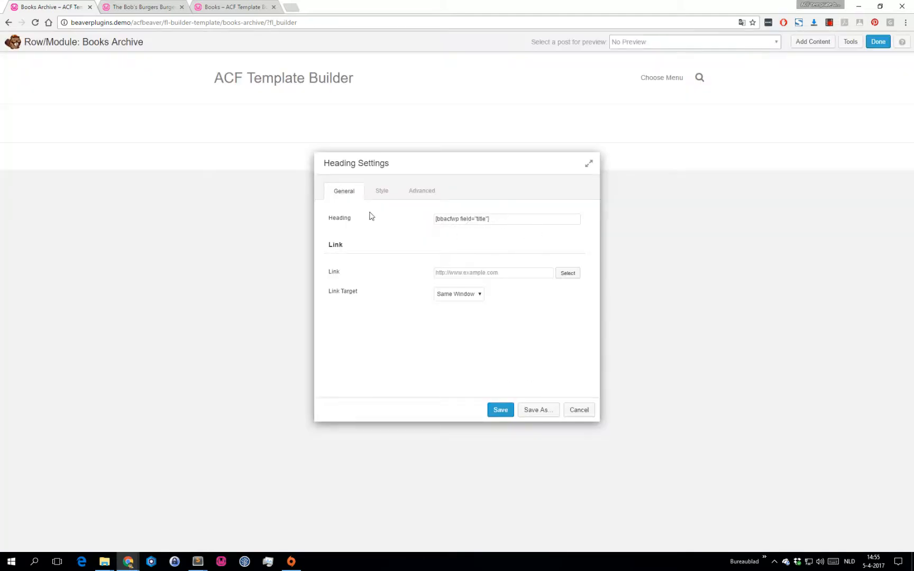
left_click(380, 194)
left_click(444, 329)
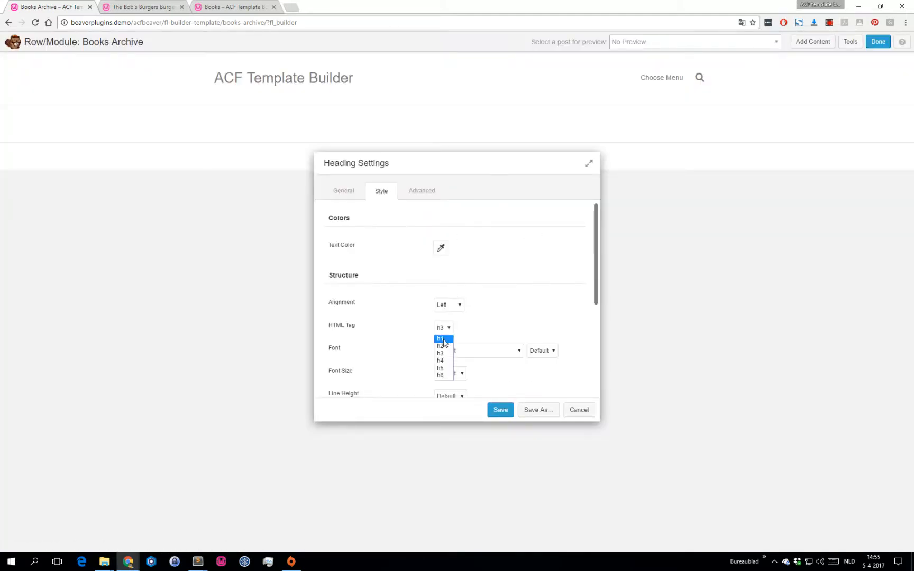
left_click(444, 338)
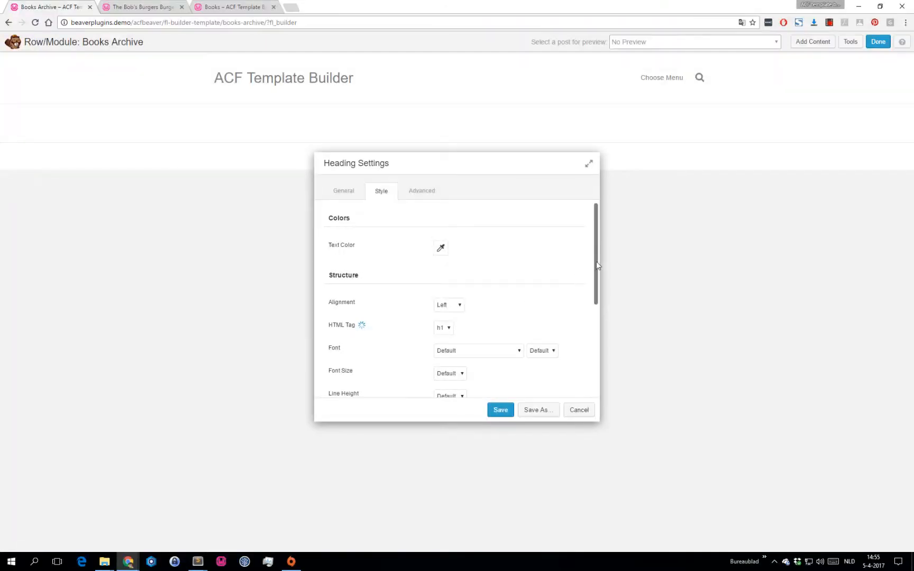
left_click(499, 410)
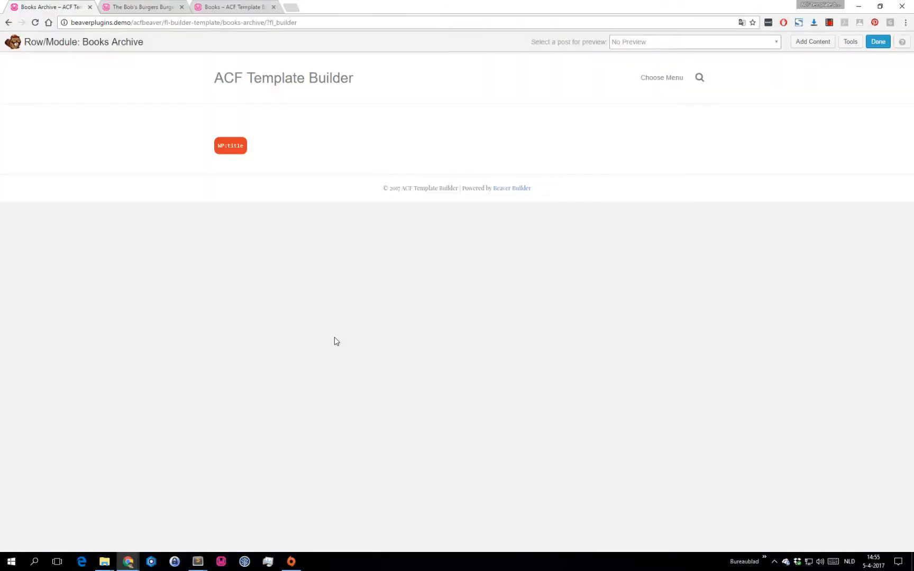
Add a Text Editor module beneath the heading and insert the ACF text field shortcode for description, without casting it as wp editor.
left_click(809, 43)
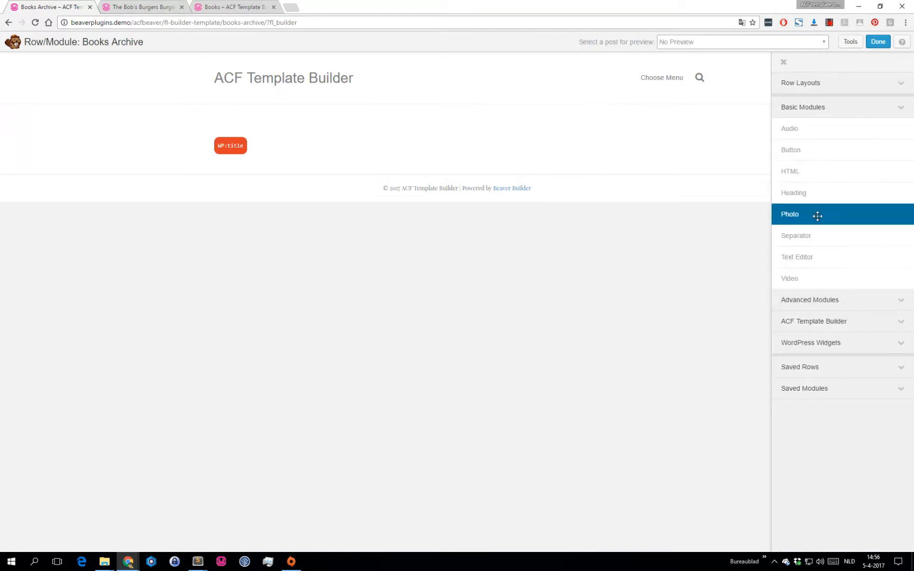
left_click_drag(809, 258, 271, 219)
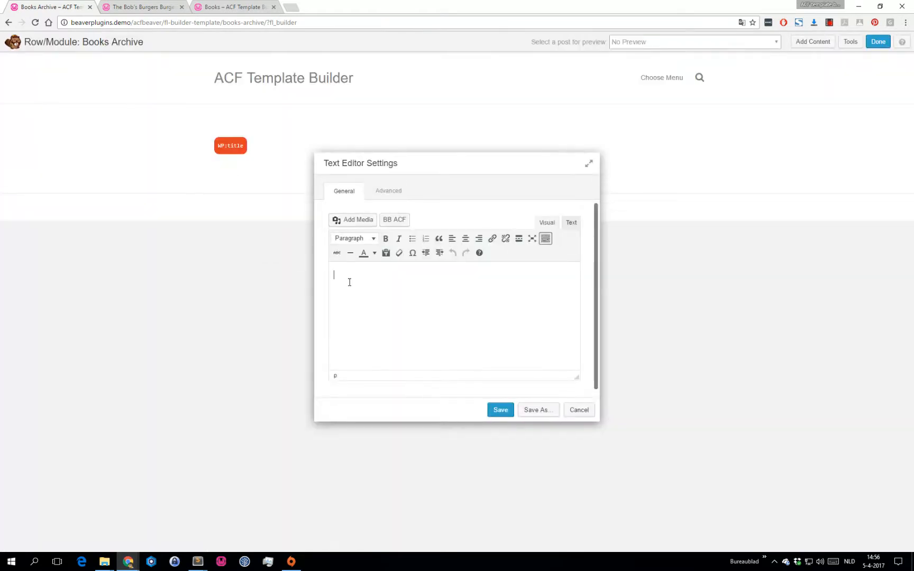
left_click(390, 221)
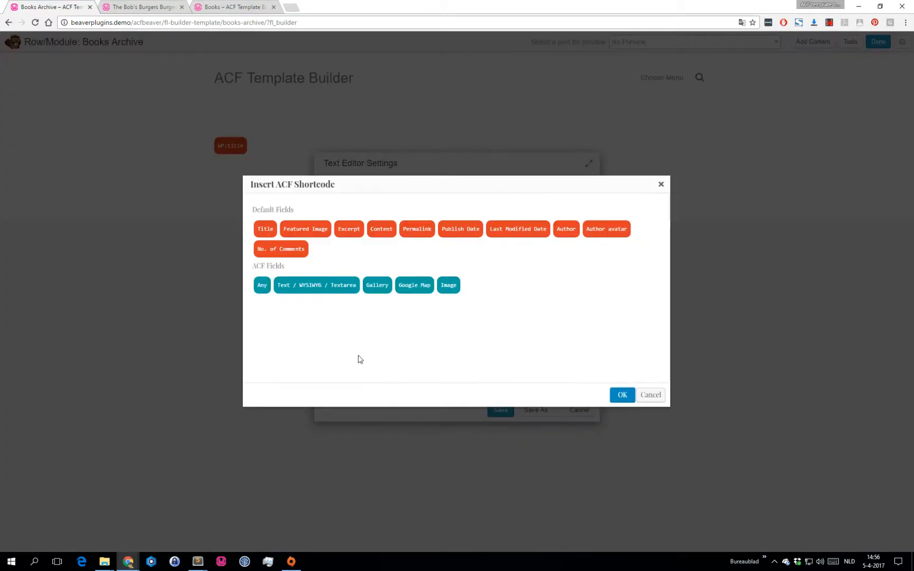
left_click(316, 292)
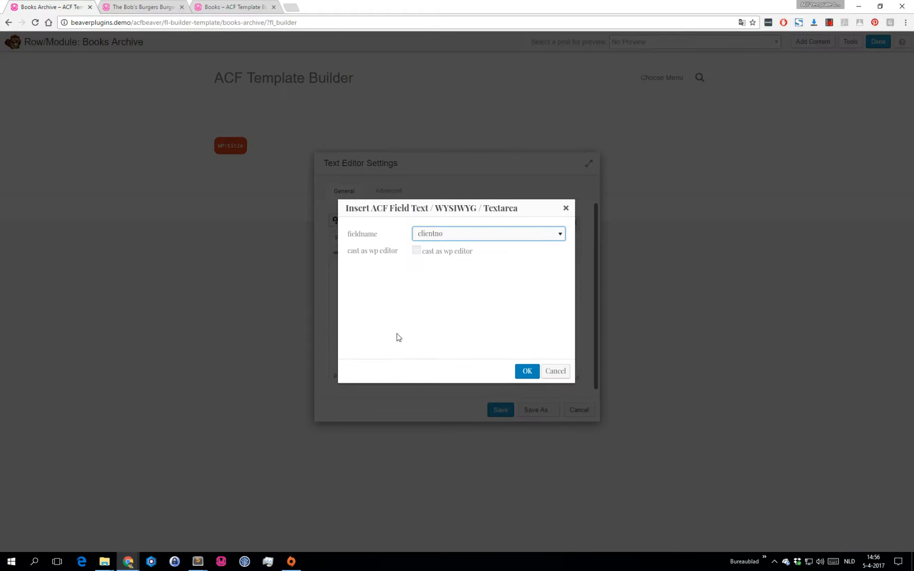
left_click(514, 235)
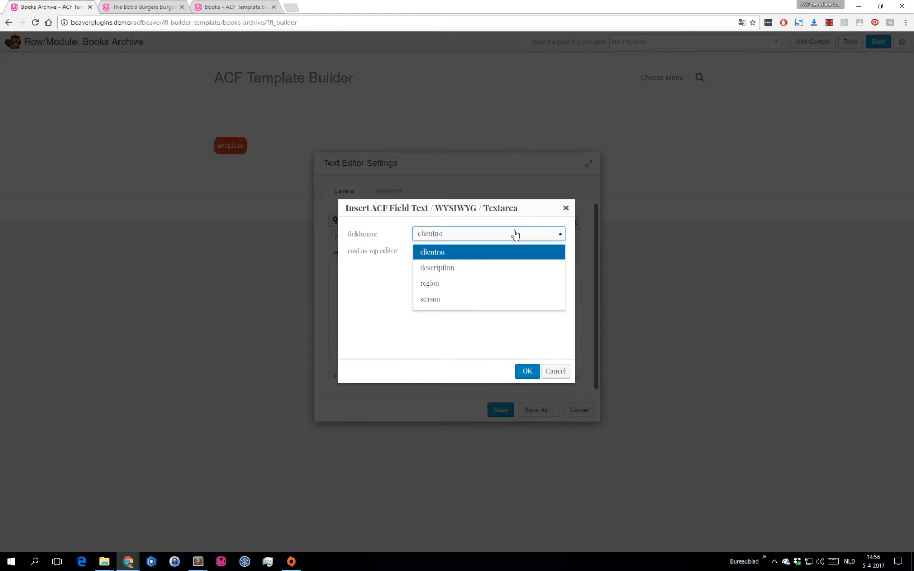
left_click(437, 268)
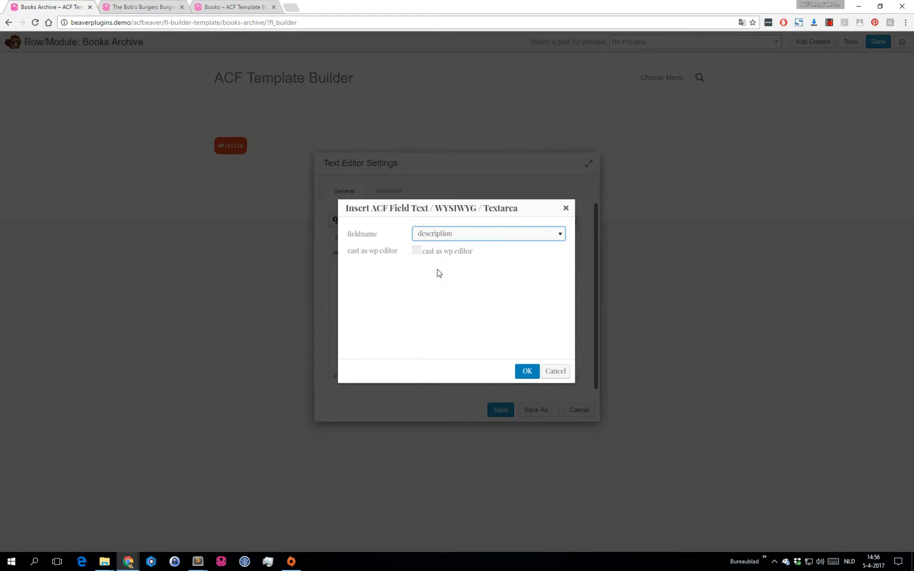
left_click(521, 371)
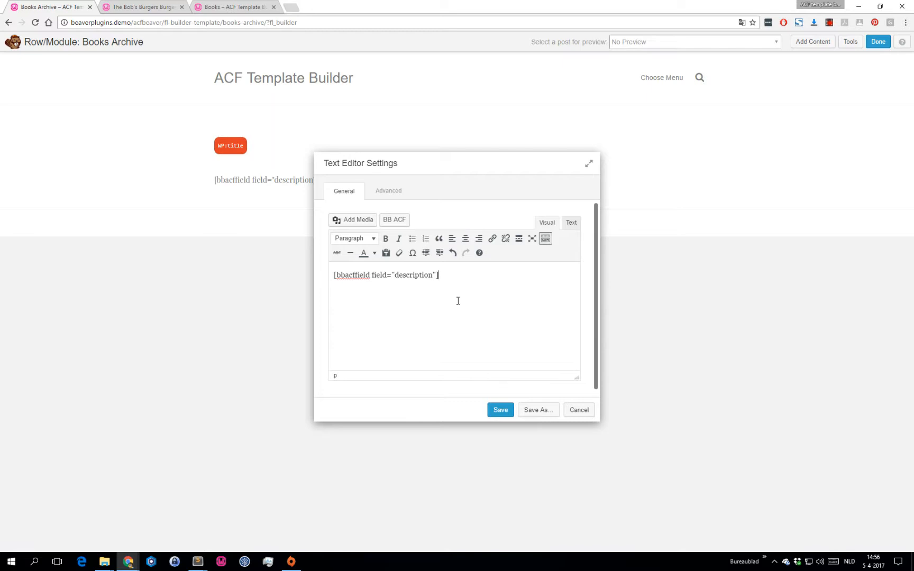
key("Return")
left_click(394, 219)
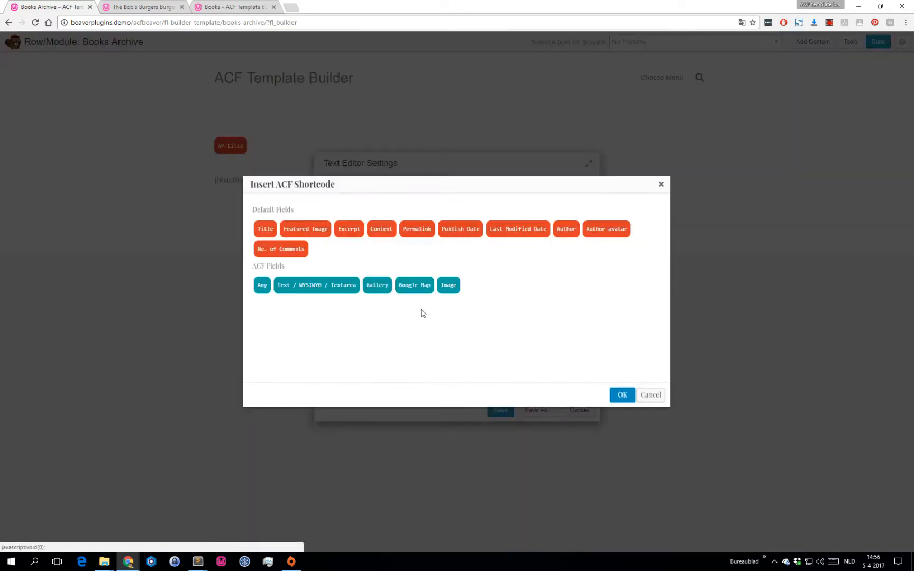
left_click(416, 233)
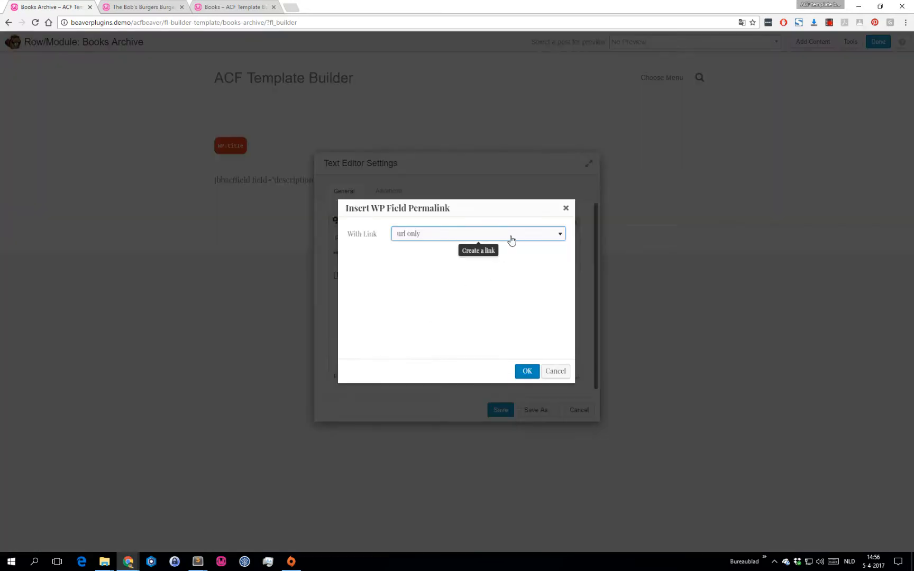
left_click(553, 372)
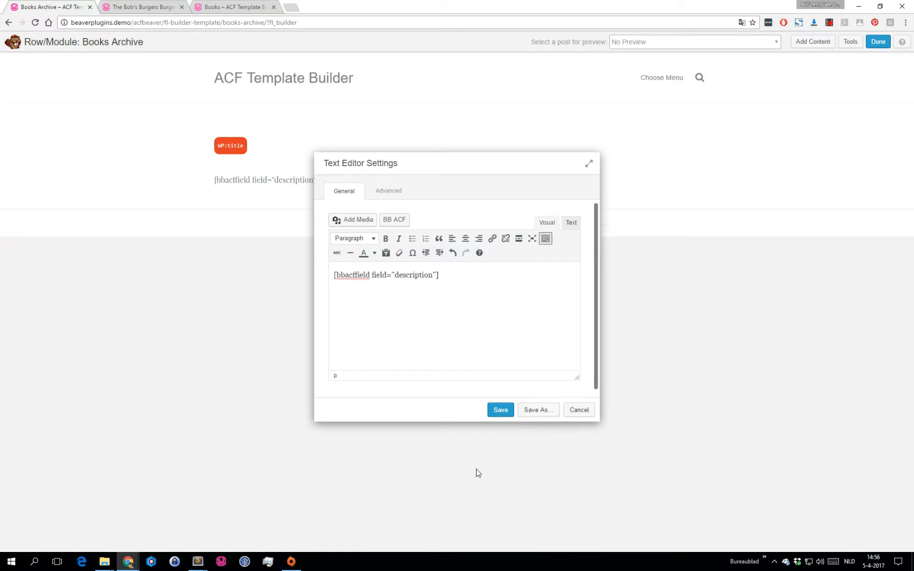
Save the text module and place a Button module beneath it in the same row.
left_click(498, 411)
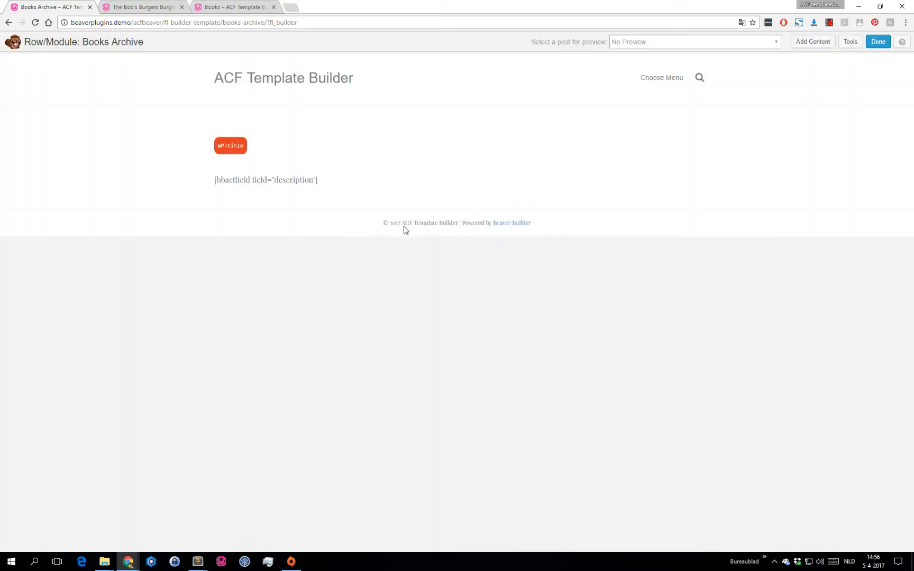
left_click(808, 43)
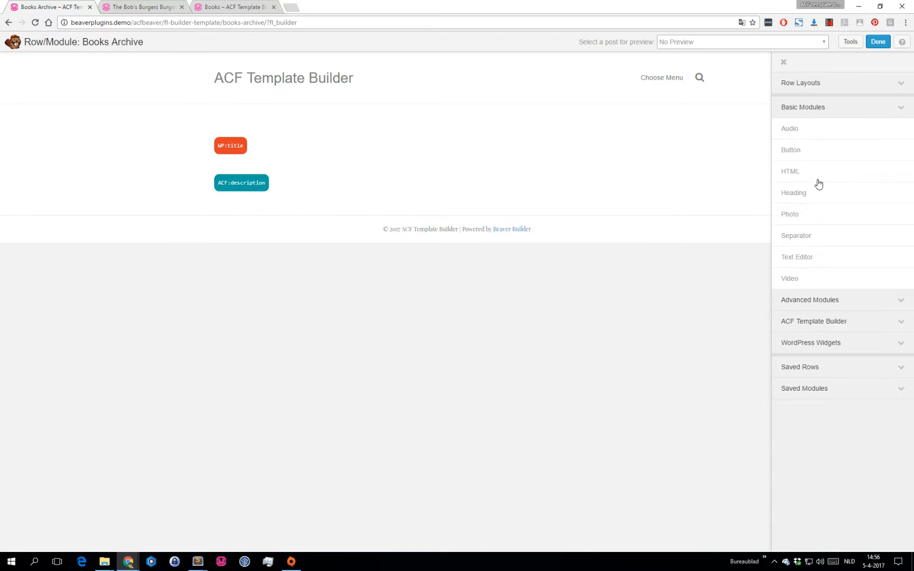
left_click_drag(801, 150, 285, 272)
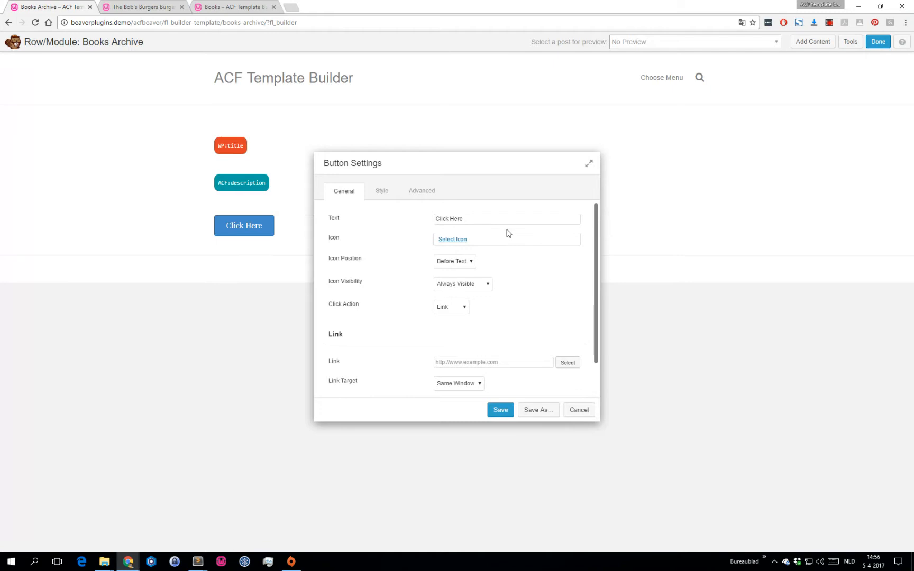
Set the button text to "View" followed by the default Title field shortcode without an HTML tag.
left_click_drag(478, 224, 330, 214)
type("Viw")
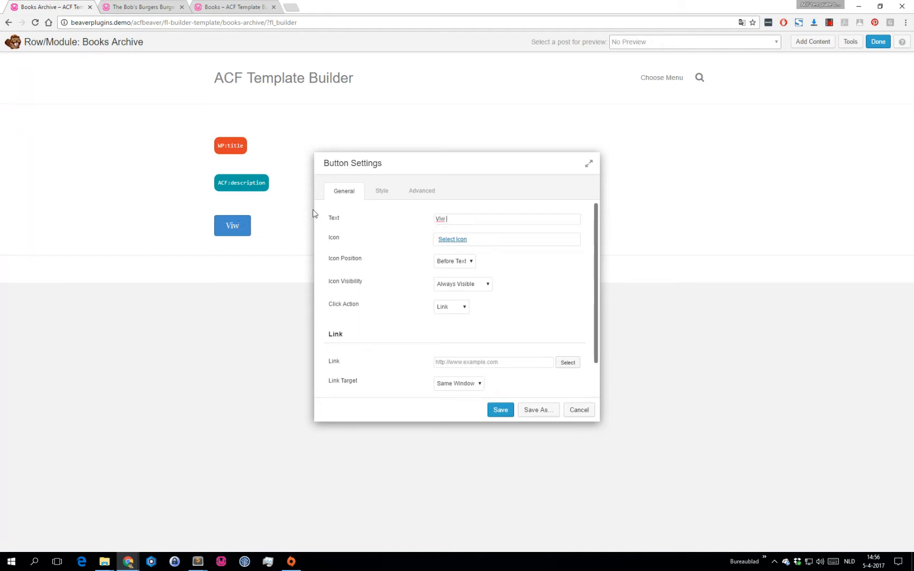
key("BackSpace")
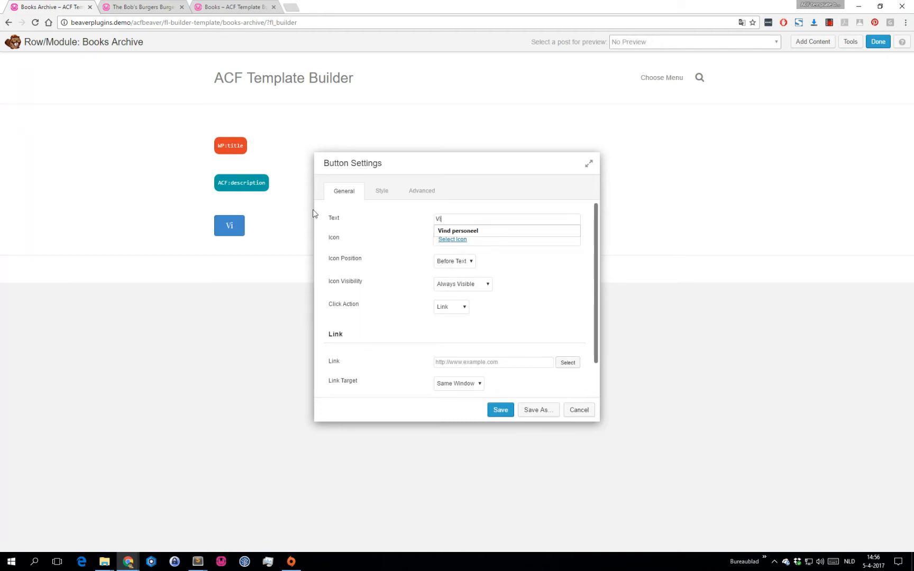
type("ew")
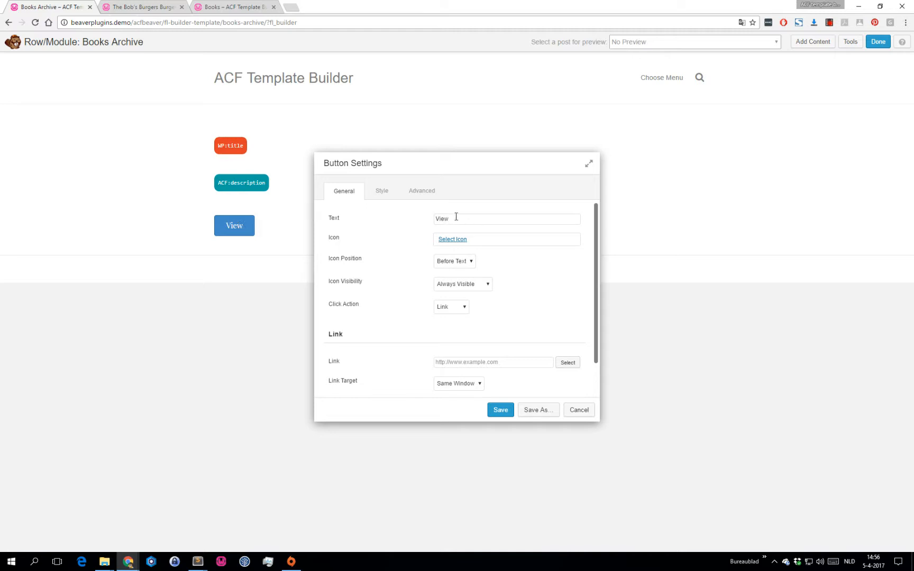
right_click(455, 219)
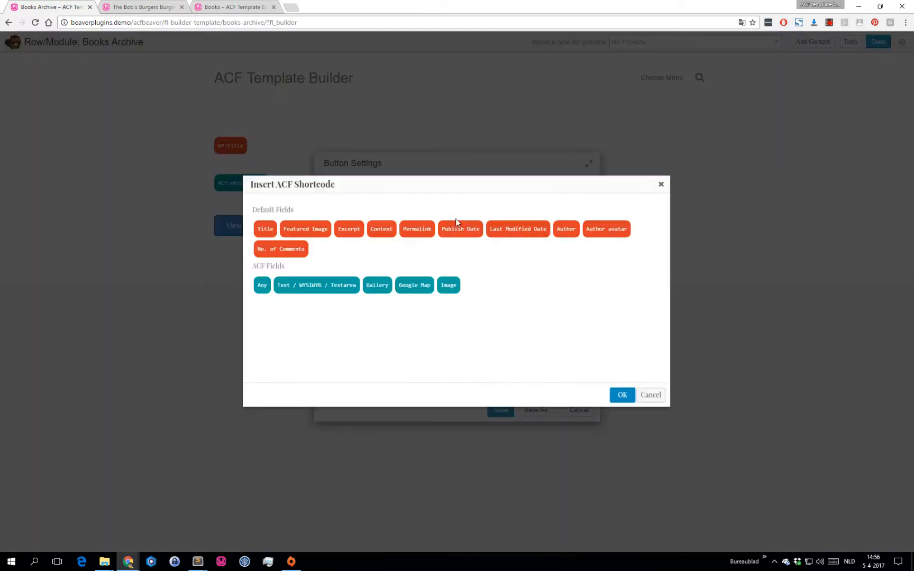
left_click(267, 229)
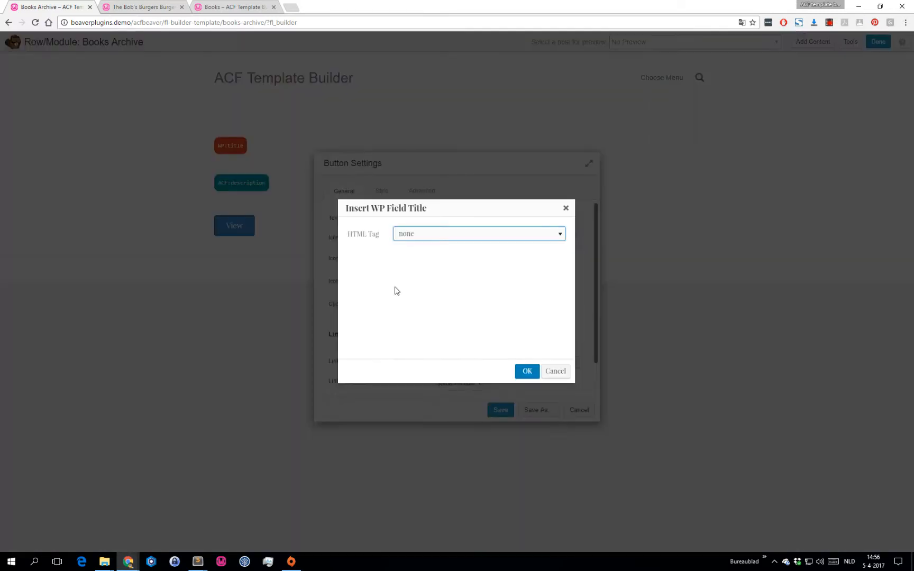
left_click(525, 371)
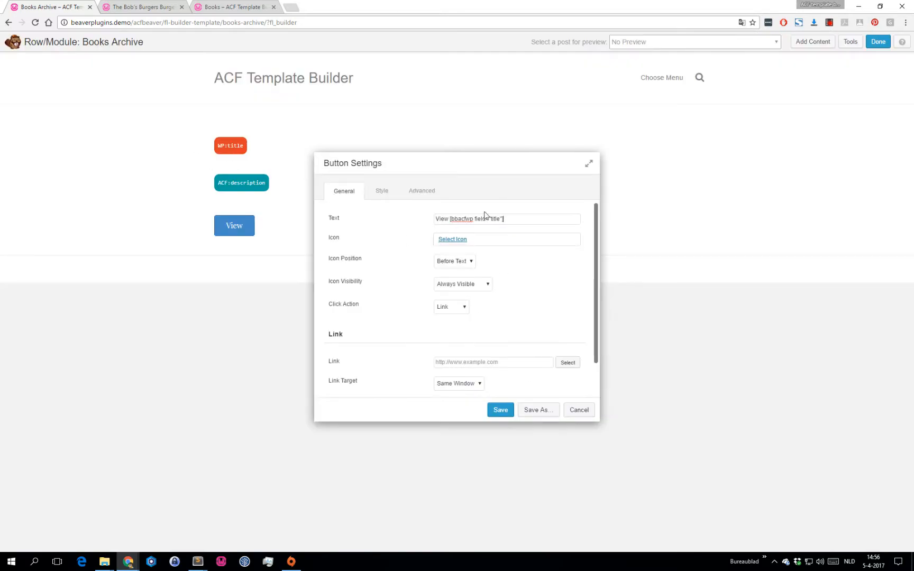
Use the url-only Permalink shortcode as the button's link, change its quotes to single quotes and save the module.
double_click(445, 364)
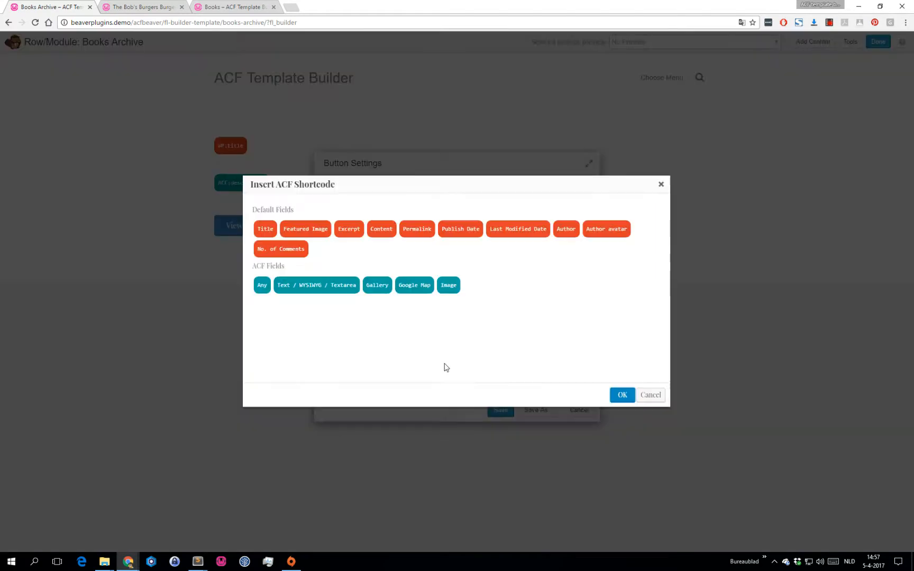
left_click(412, 229)
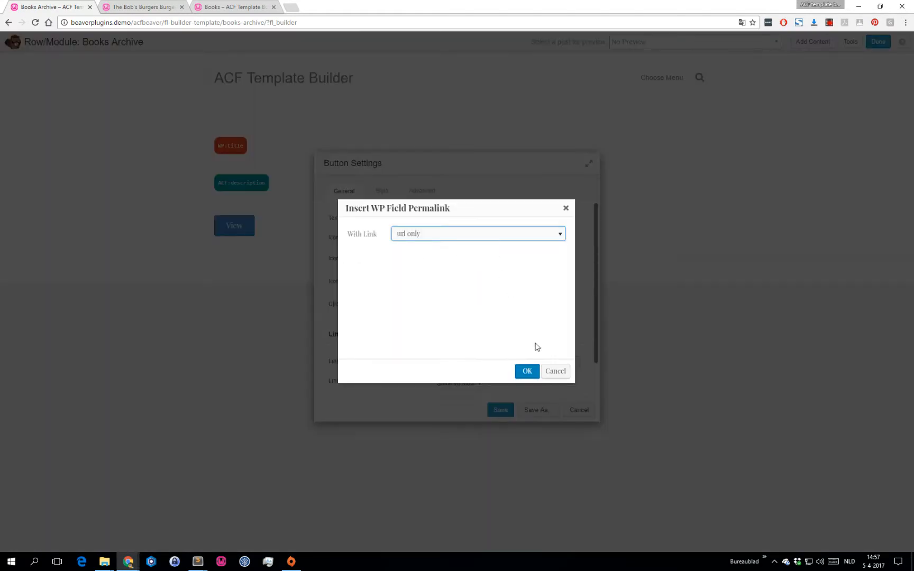
left_click(526, 372)
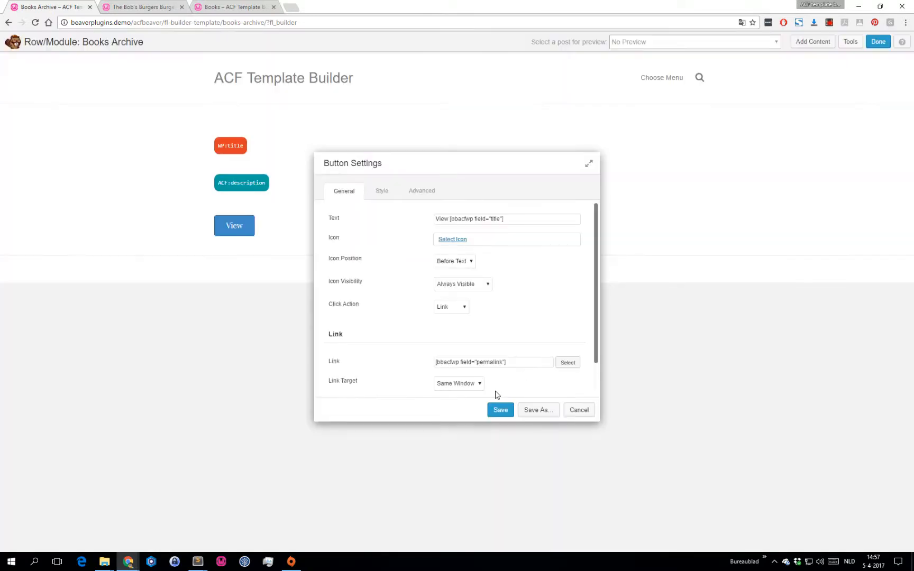
left_click(478, 363)
key("BackSpace")
type("'")
left_click(499, 411)
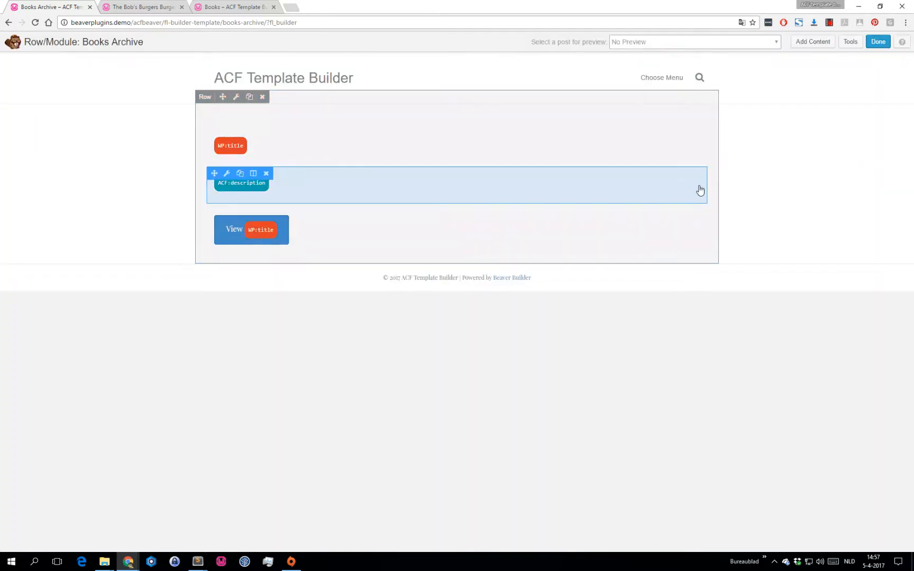
Preview the template with The Bob's Burgers Burger Book and publish the changes.
left_click(700, 46)
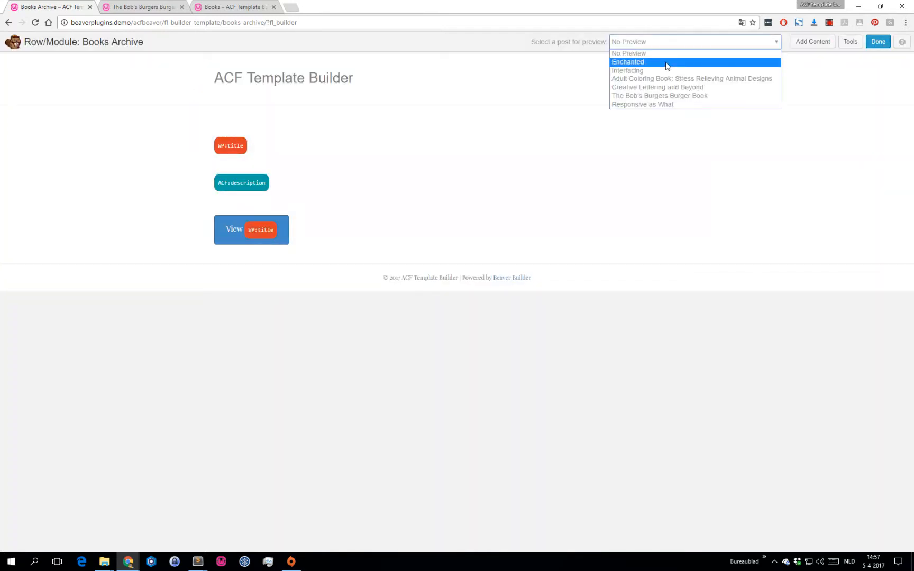
left_click(665, 96)
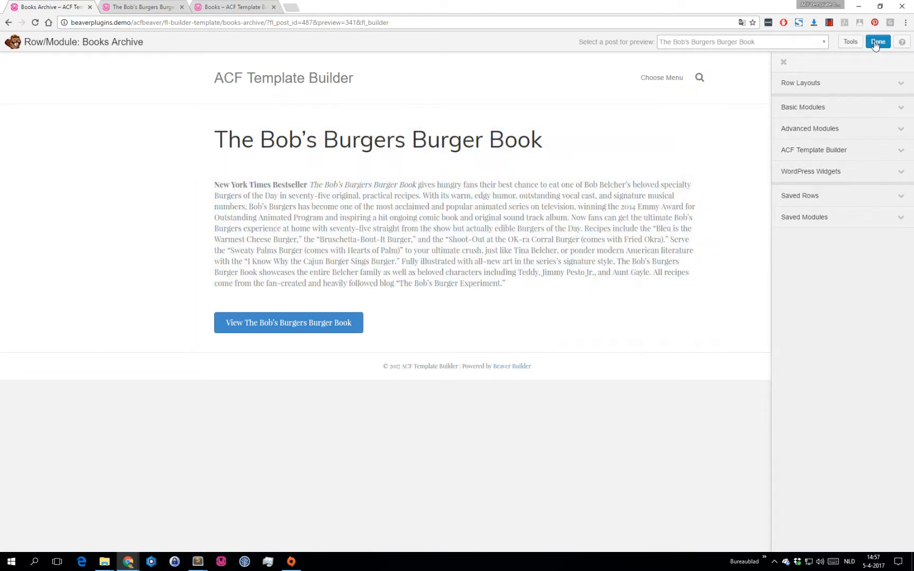
left_click(879, 47)
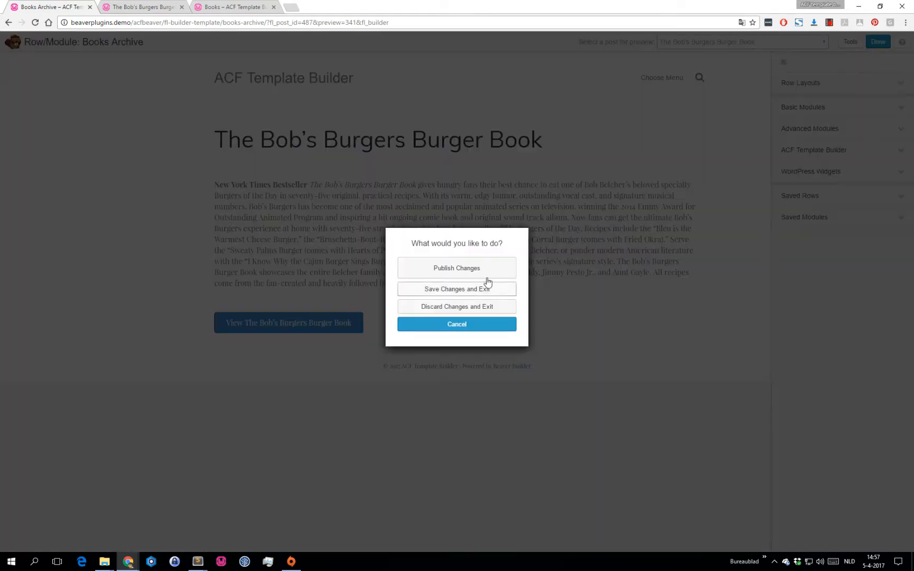
left_click(444, 269)
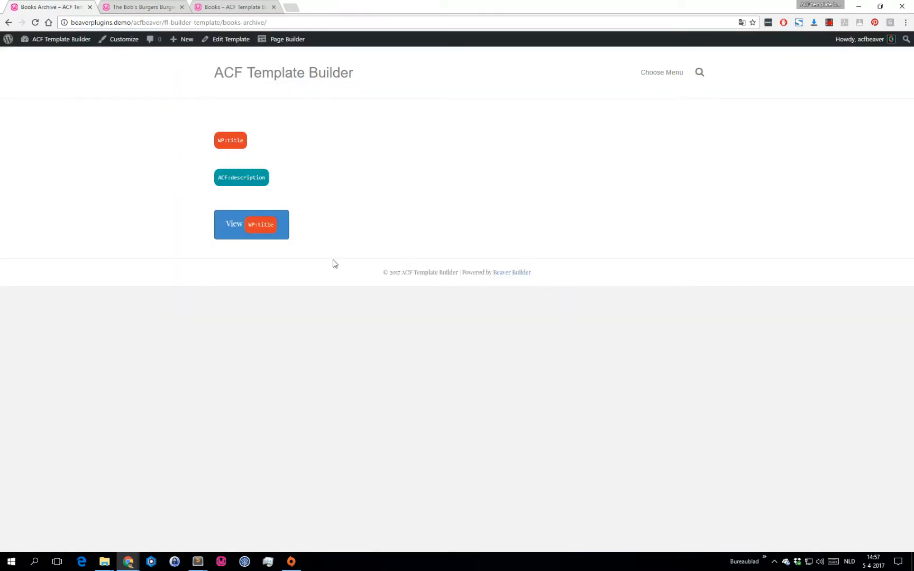
Reload the books archive page and examine the title, description and view button of each book entry.
left_click(223, 5)
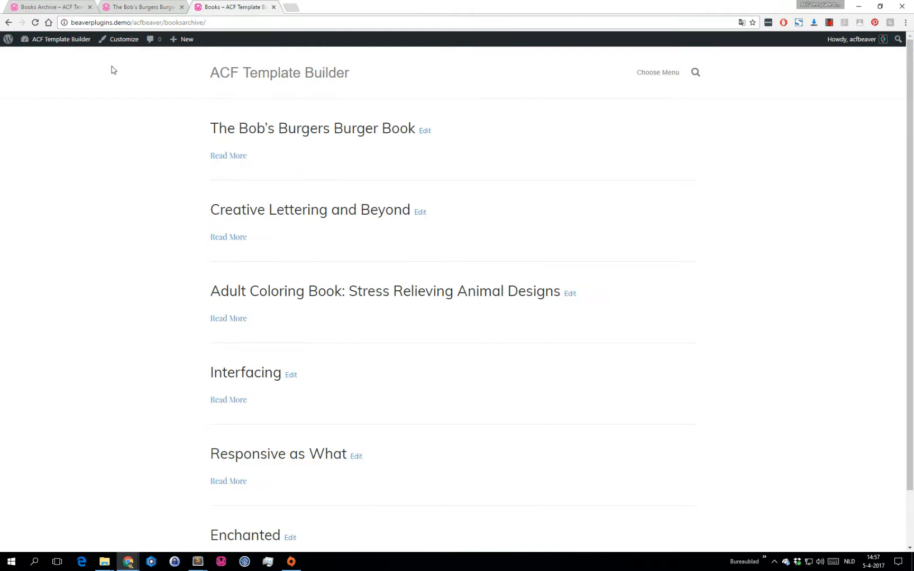
left_click(34, 23)
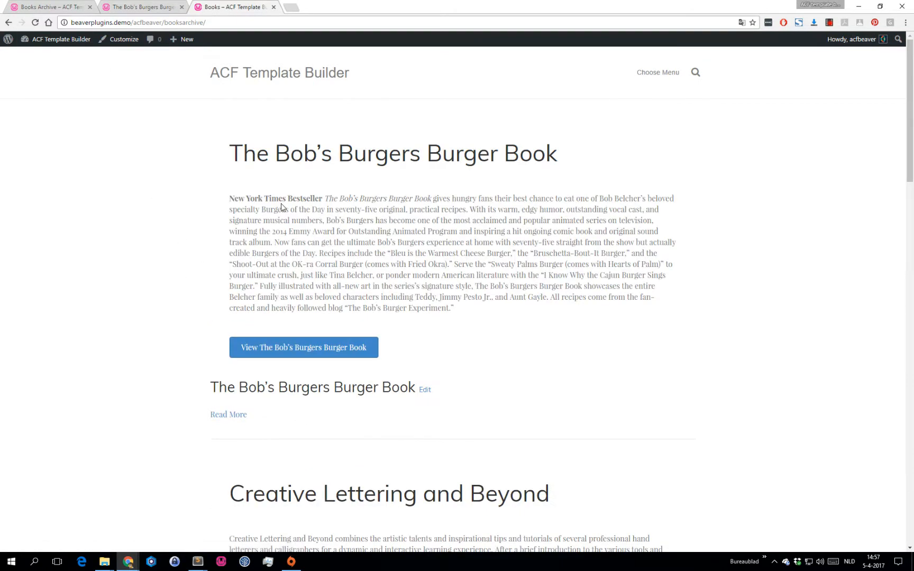
left_click_drag(233, 154, 562, 157)
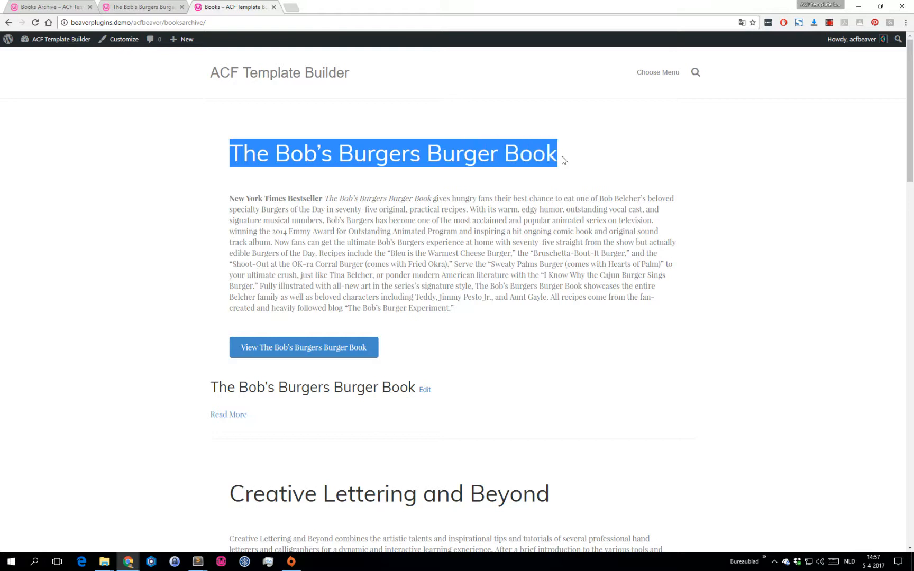
left_click(563, 159)
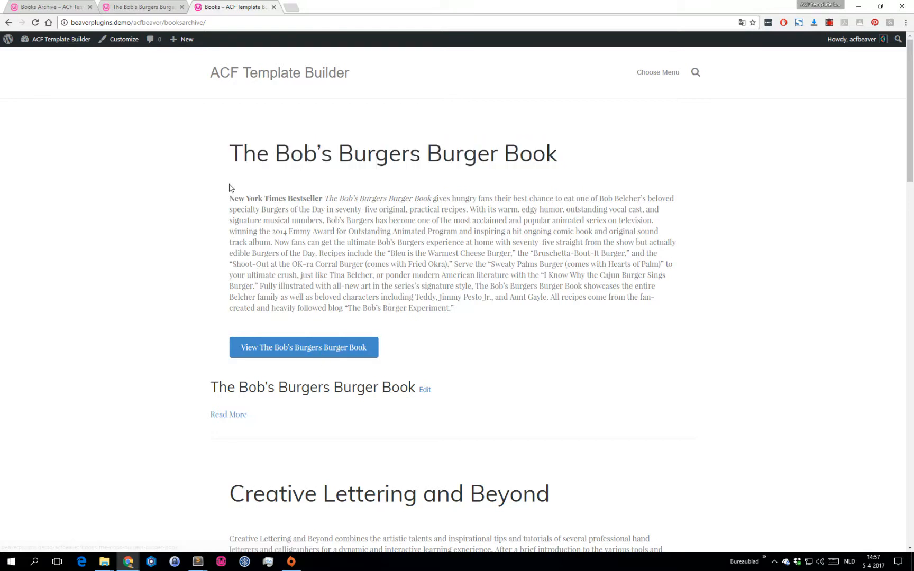
left_click_drag(230, 197, 495, 324)
left_click(480, 321)
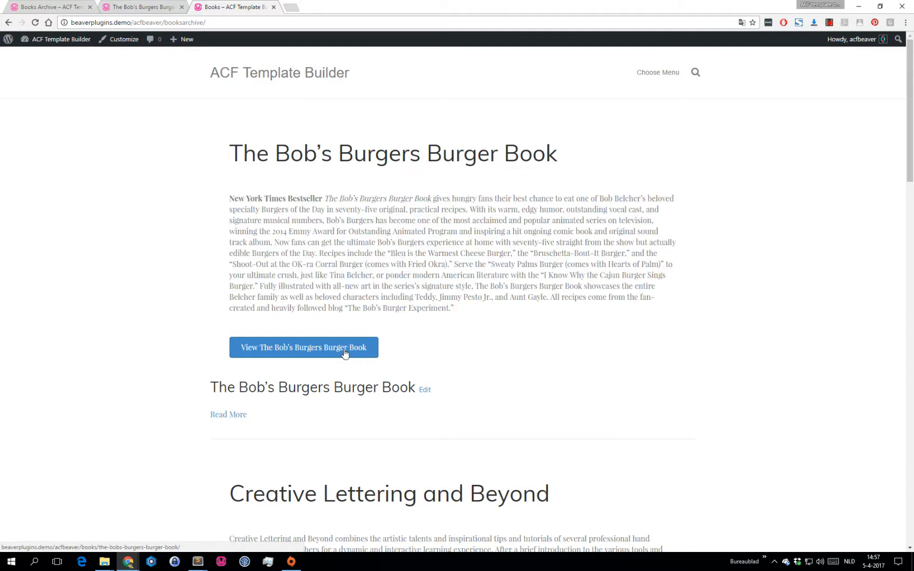
scroll(345, 353, "down", 6)
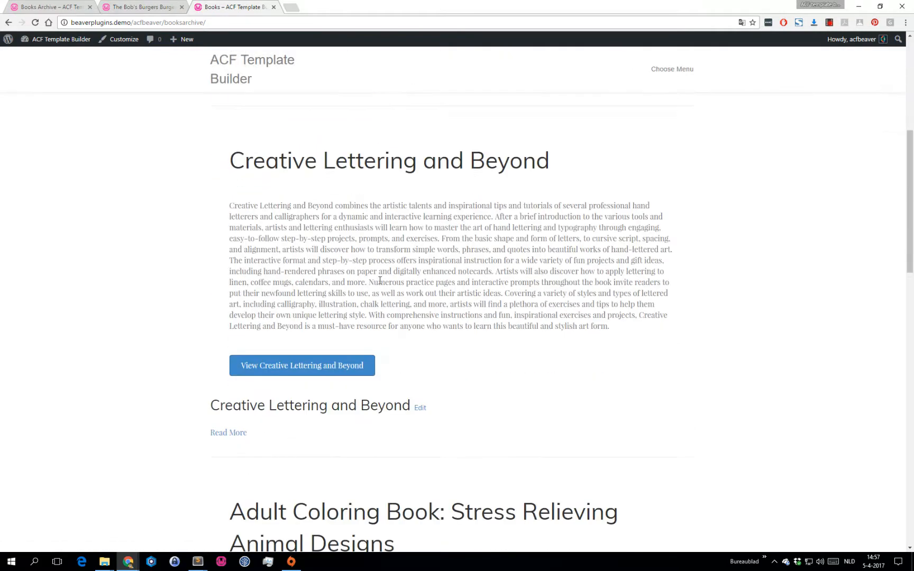
scroll(468, 296, "down", 7)
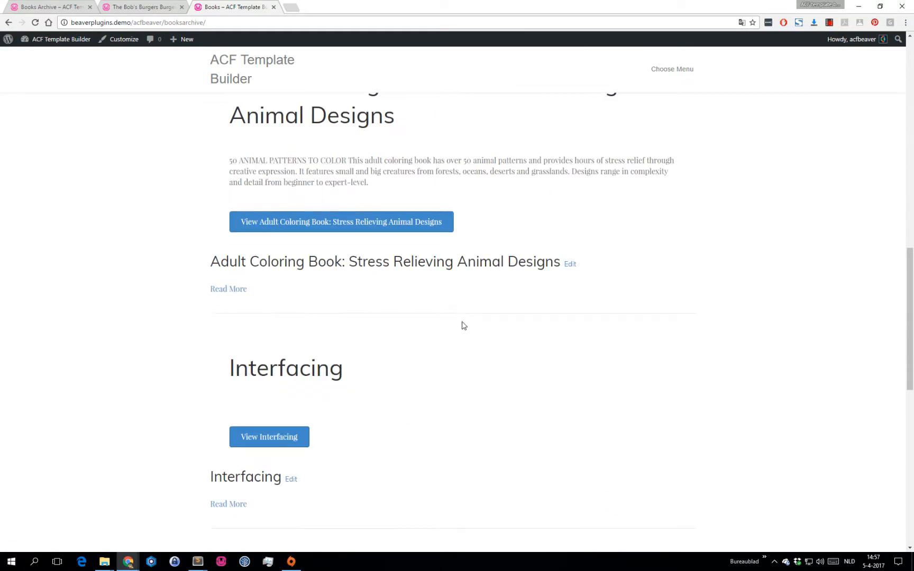
scroll(463, 323, "up", 7)
scroll(462, 322, "down", 16)
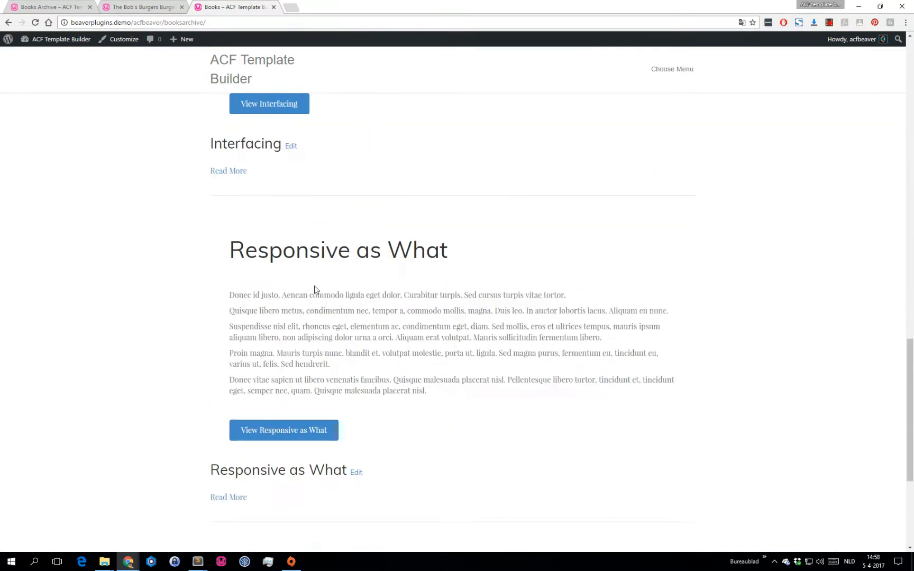
Test the view button of The Bob's Burgers Burger Book, return to the archive and inspect the duplicate title below the button.
scroll(344, 280, "down", 3)
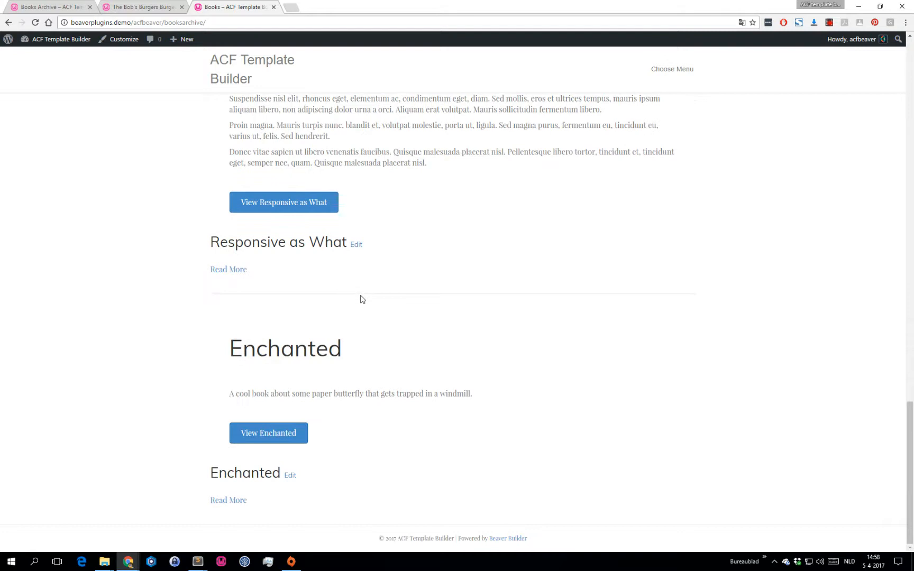
scroll(459, 405, "up", 18)
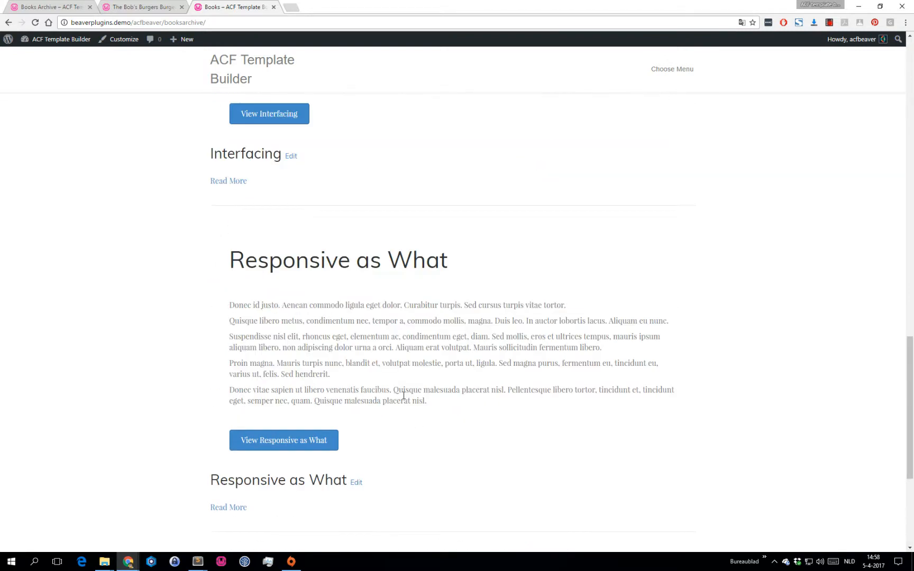
scroll(370, 323, "up", 6)
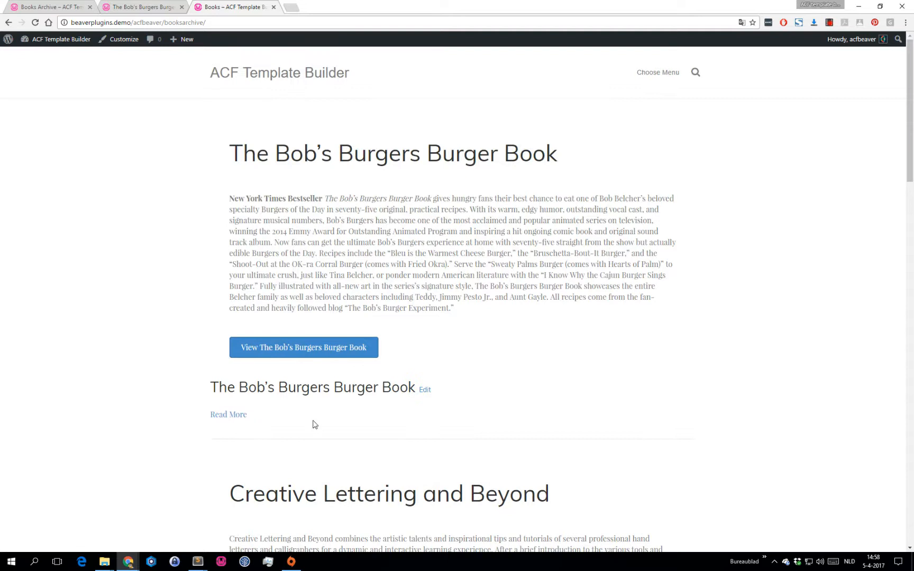
left_click(330, 354)
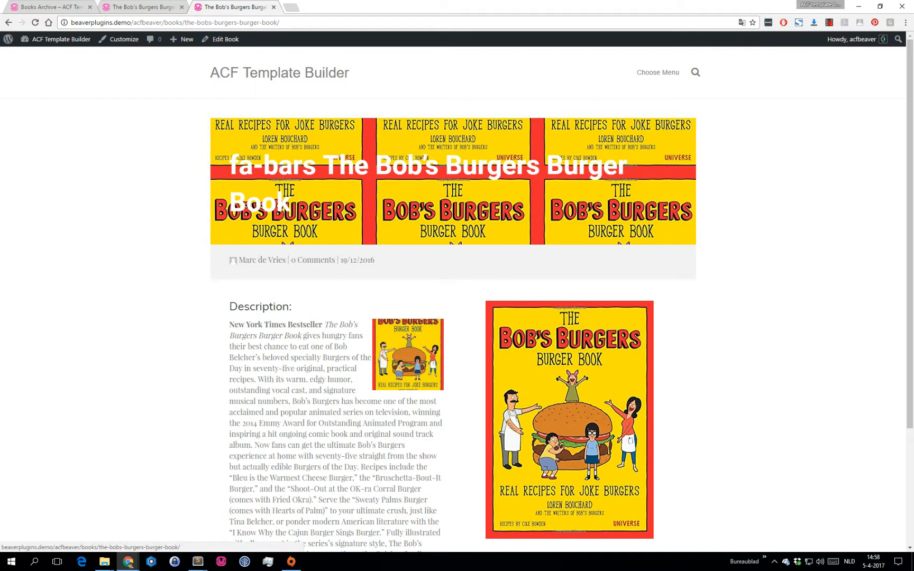
left_click(9, 22)
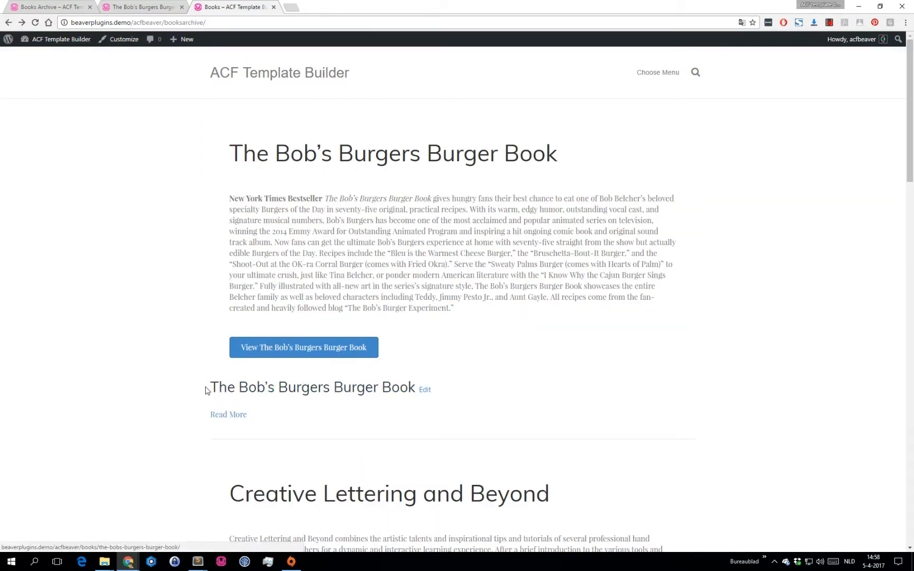
left_click_drag(207, 390, 462, 373)
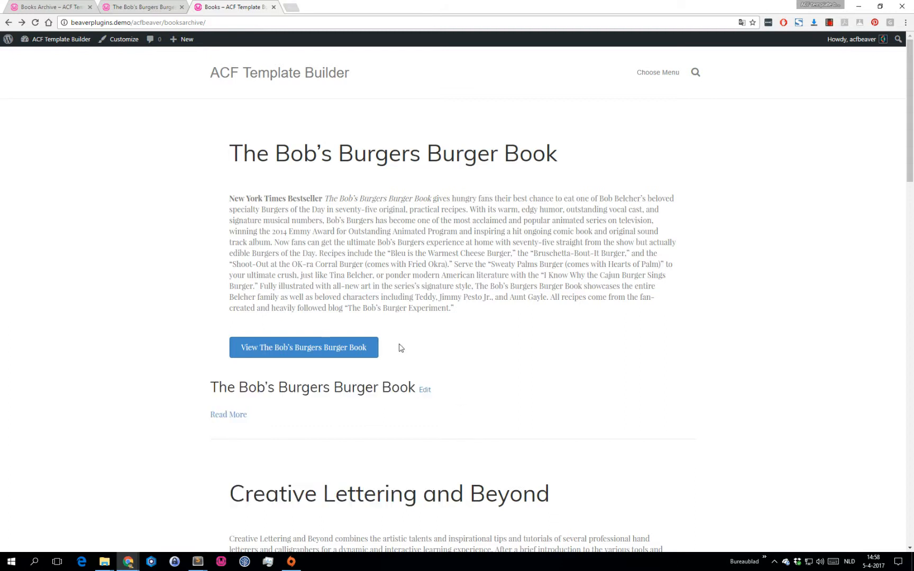
Customize the theme's archive content layout to show full text, publish the change and return to the books archive page.
left_click(46, 8)
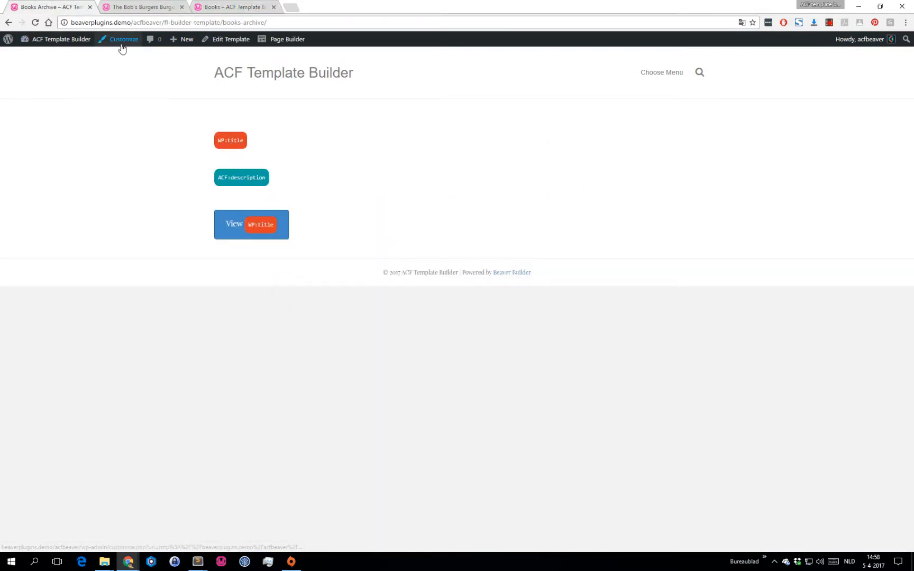
left_click(235, 7)
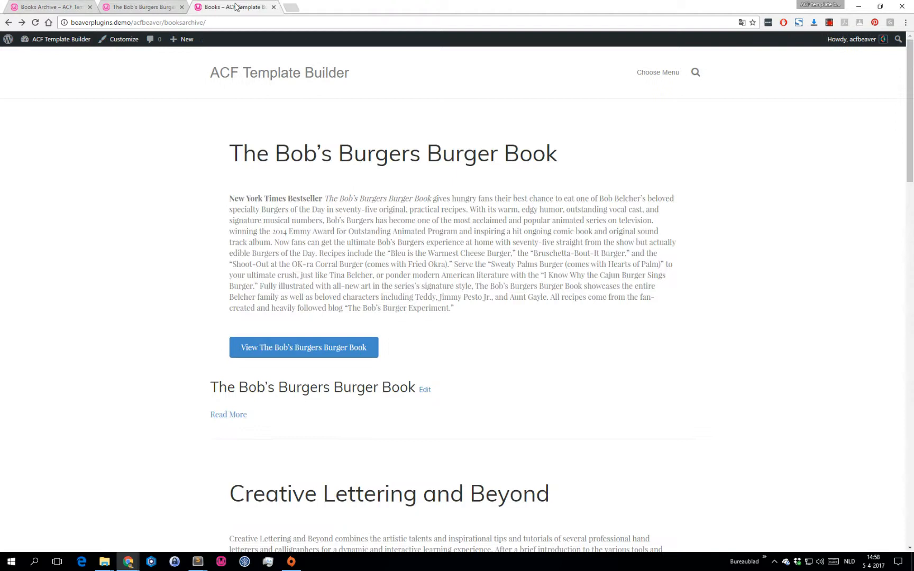
left_click(127, 45)
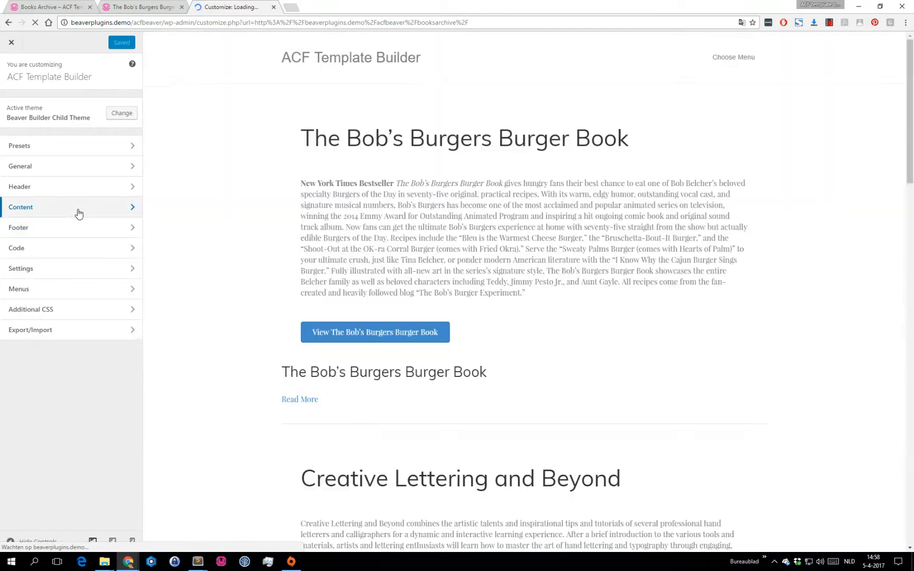
left_click(78, 214)
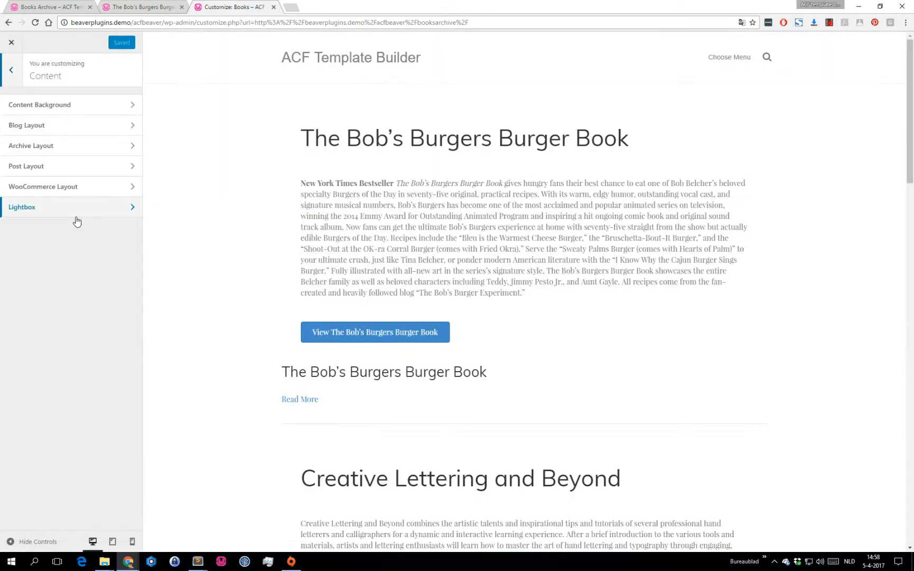
left_click(66, 148)
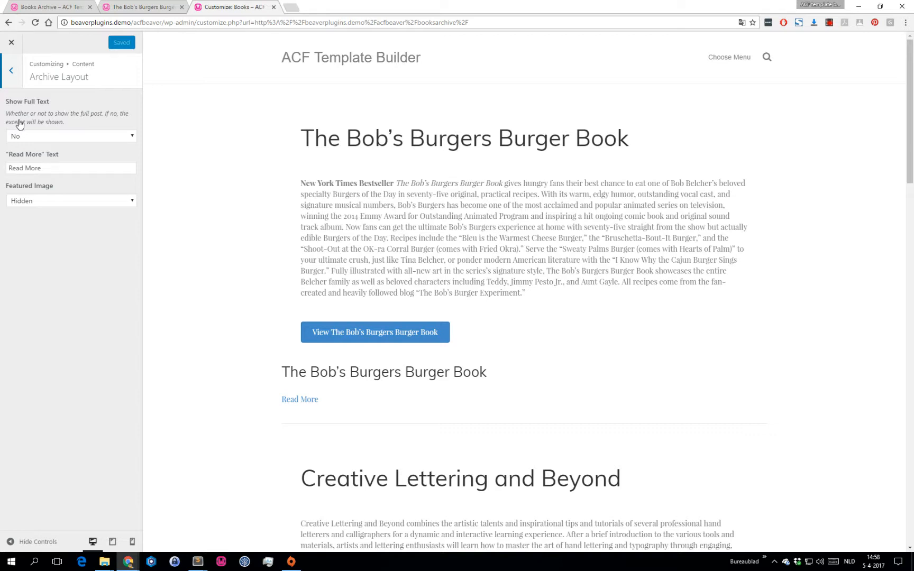
left_click(87, 136)
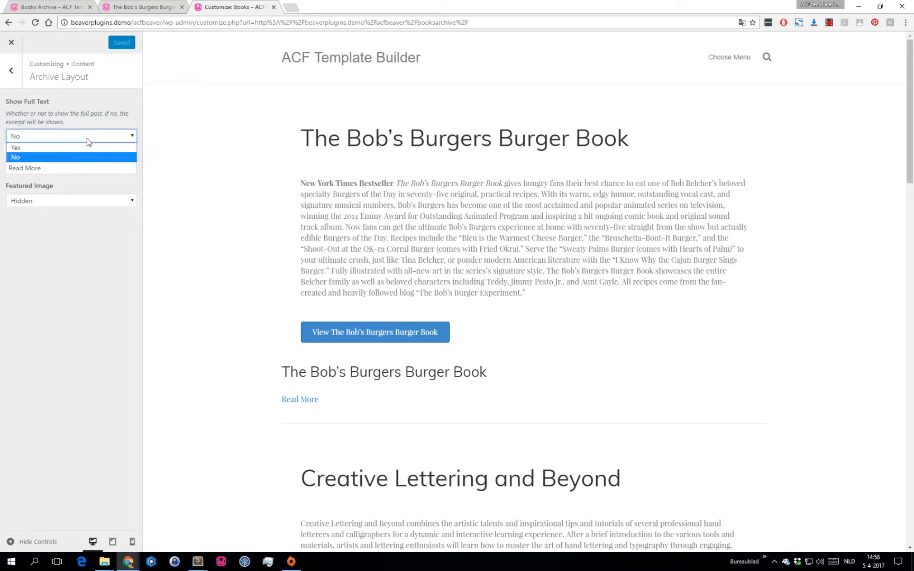
left_click(22, 149)
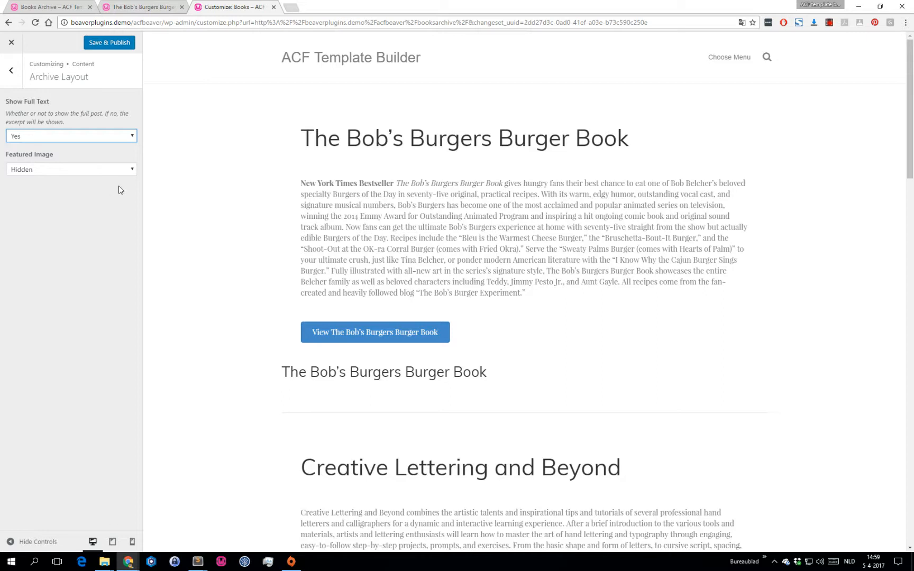
left_click(97, 46)
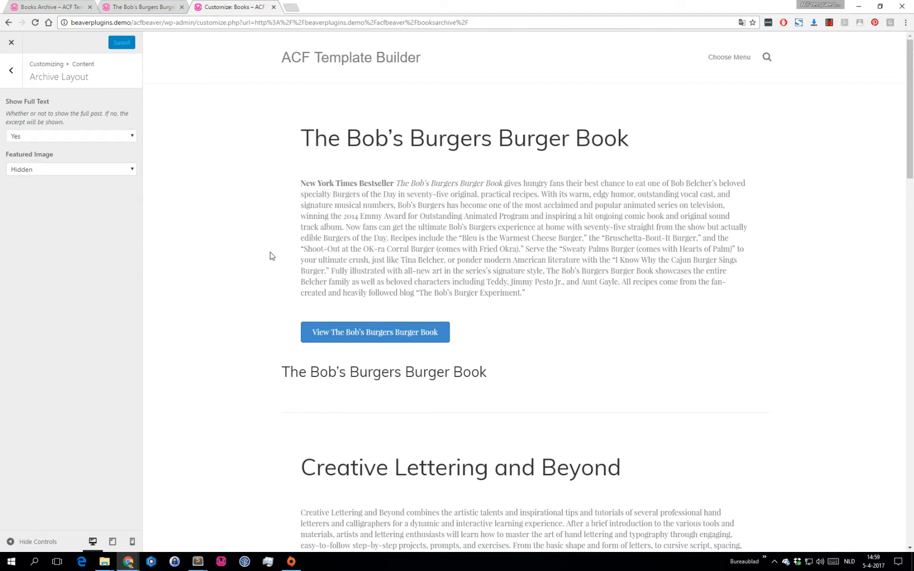
left_click(11, 42)
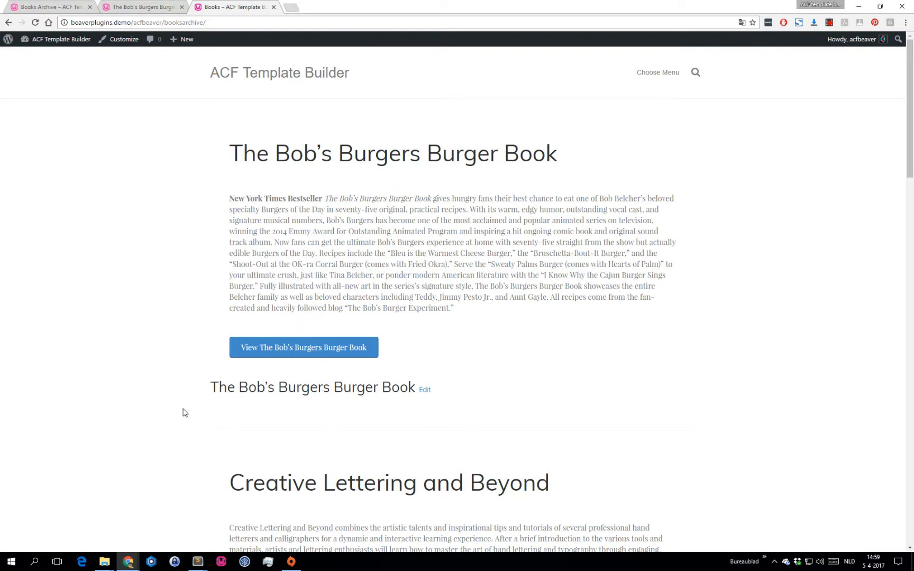
Switch to Sublime Text for the acfbeaver project, add content.php to the bb-theme-child folder and open it.
left_click_drag(209, 388, 416, 387)
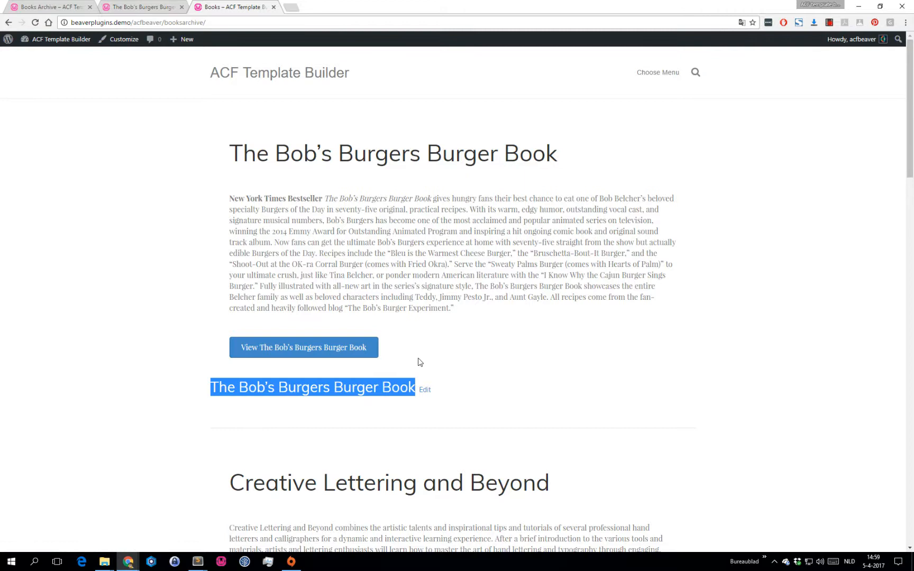
left_click(418, 359)
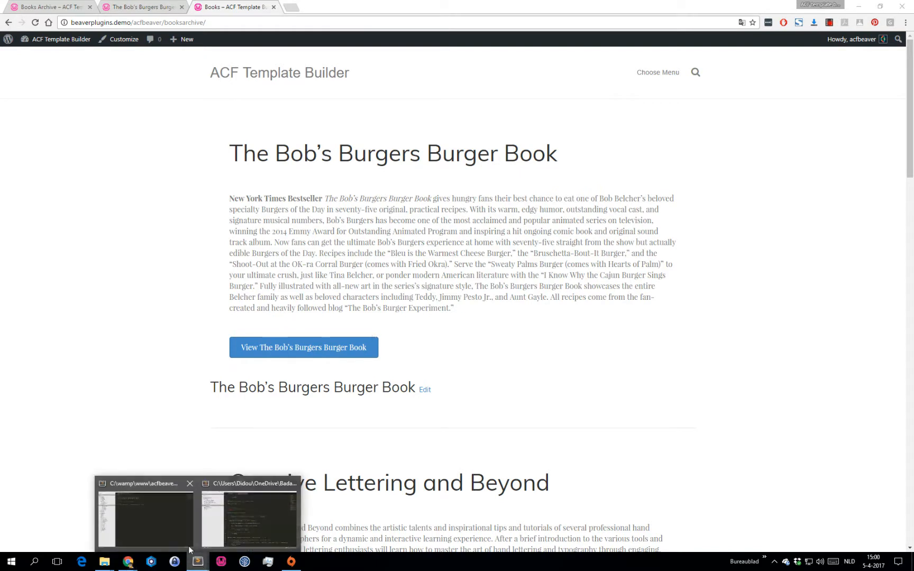
left_click(168, 539)
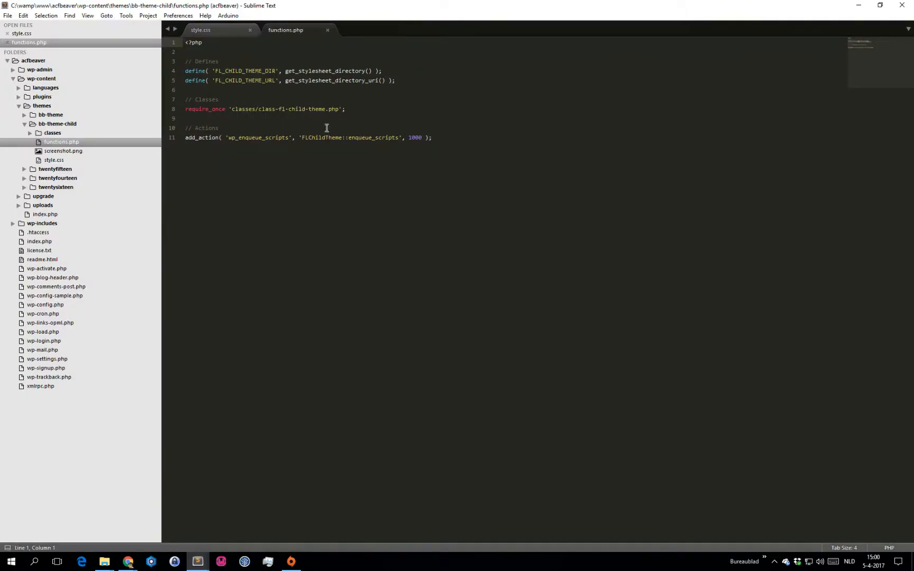
left_click(50, 126)
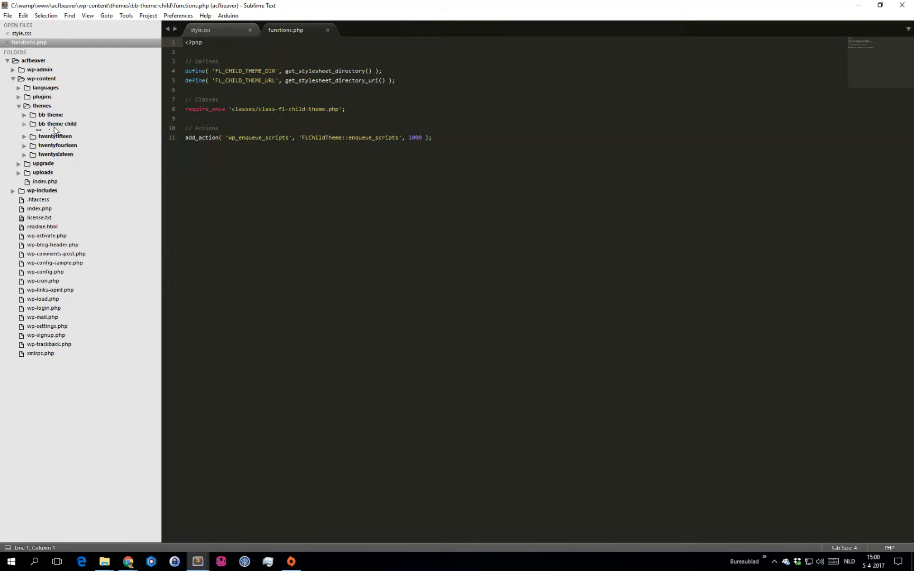
left_click(53, 126)
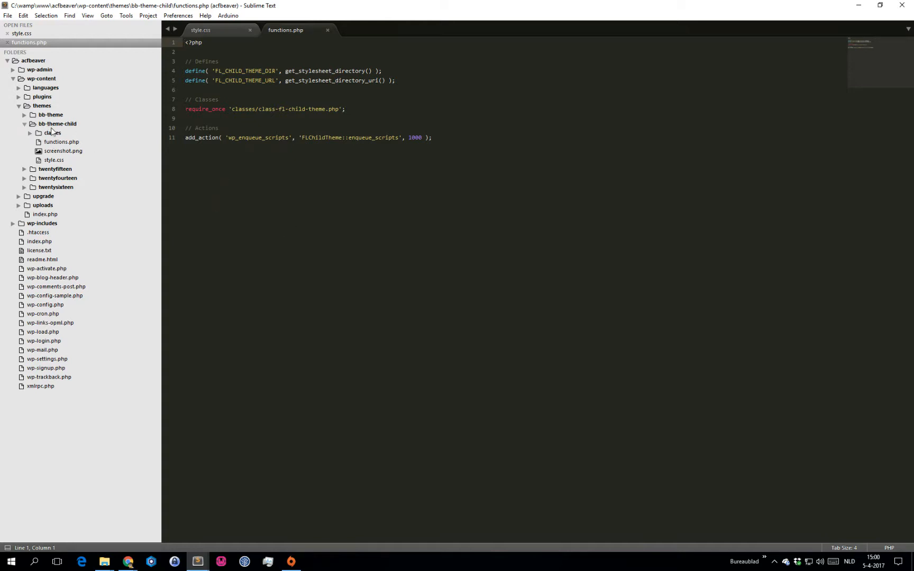
key("alt+Tab")
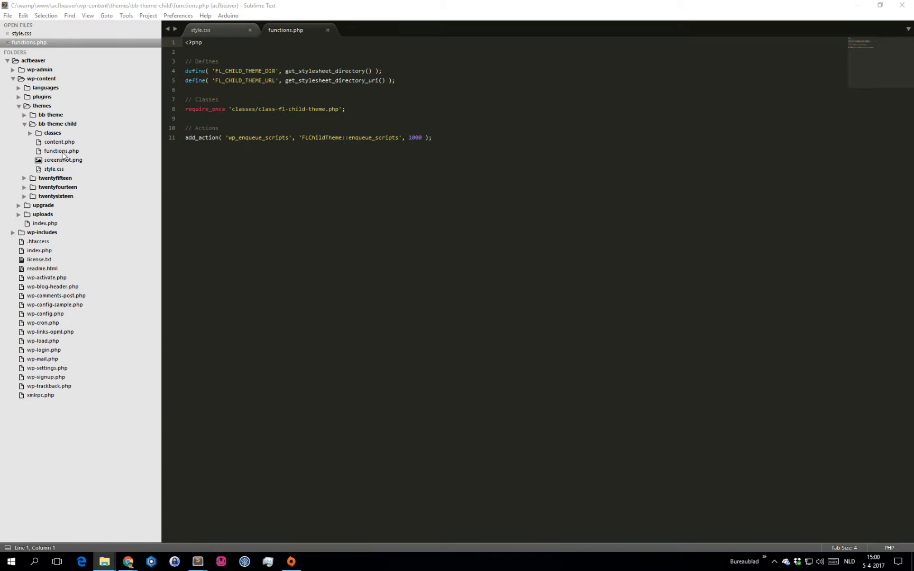
left_click(59, 143)
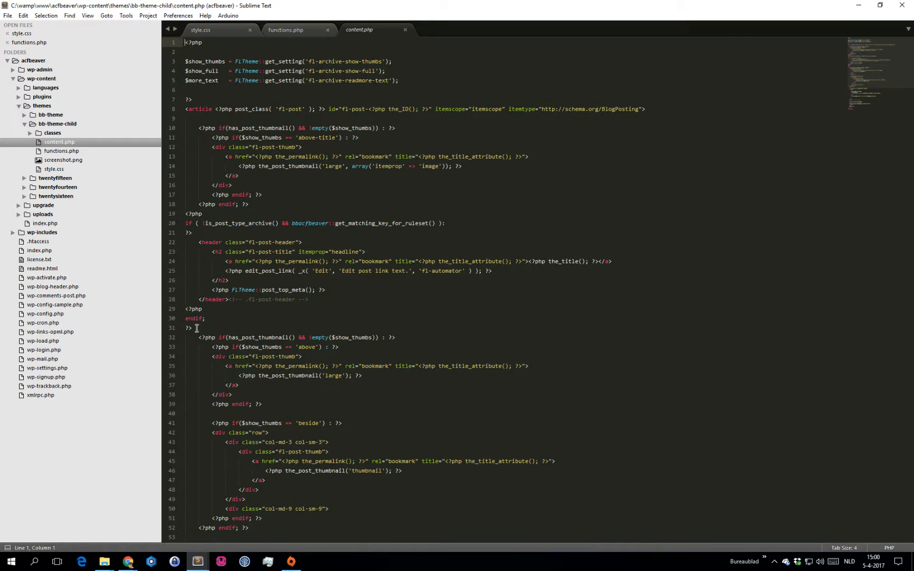
Review the is_post_type_archive condition and its endif around the post header in content.php and save the file.
left_click_drag(197, 329, 185, 309)
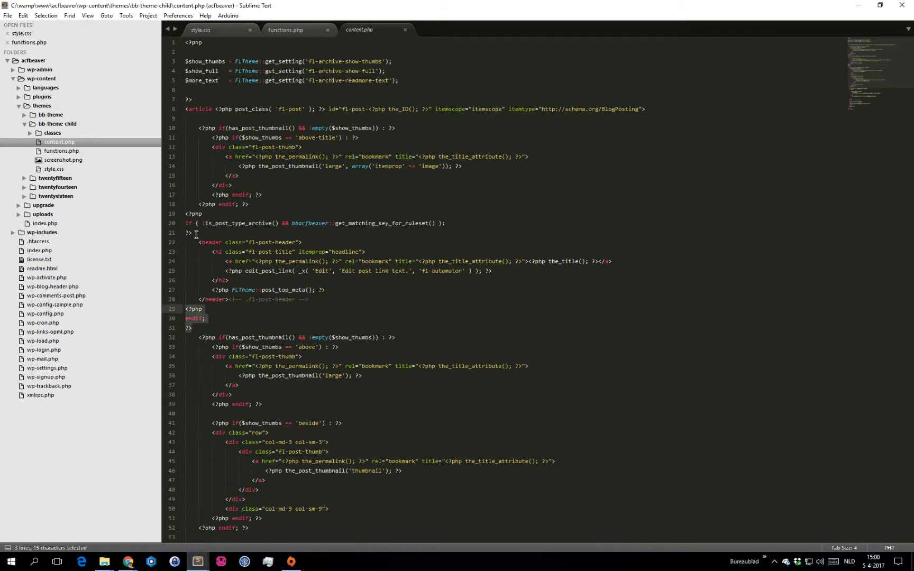
left_click_drag(194, 234, 185, 223)
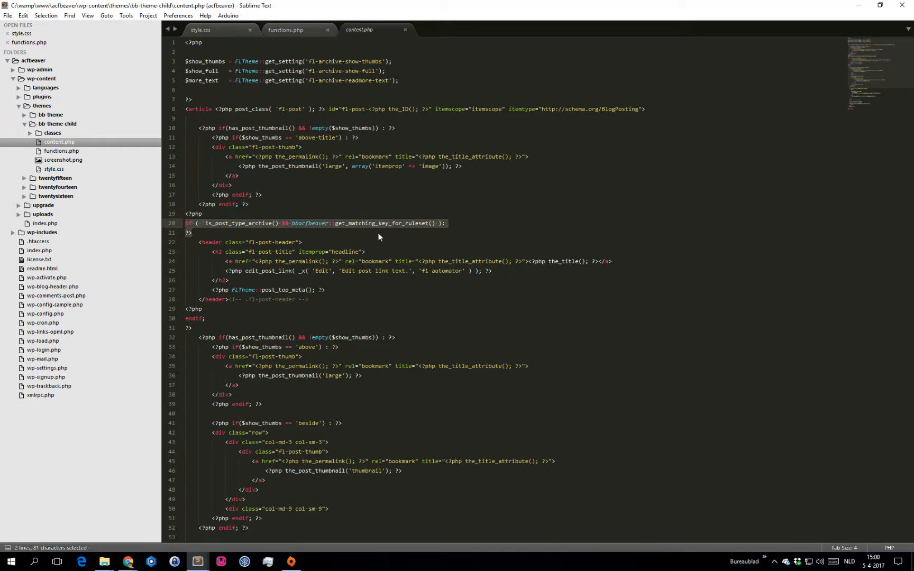
left_click(351, 223)
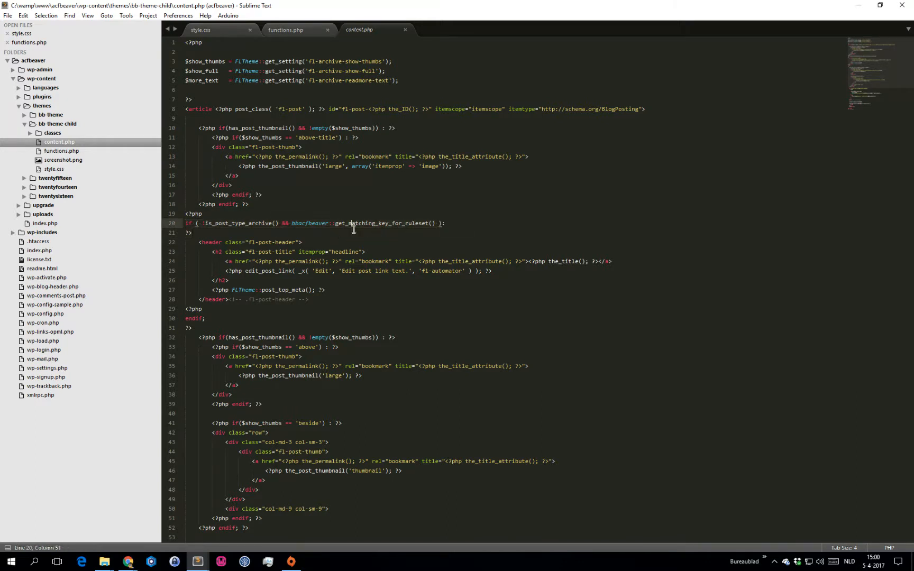
left_click(197, 328)
left_click(227, 323)
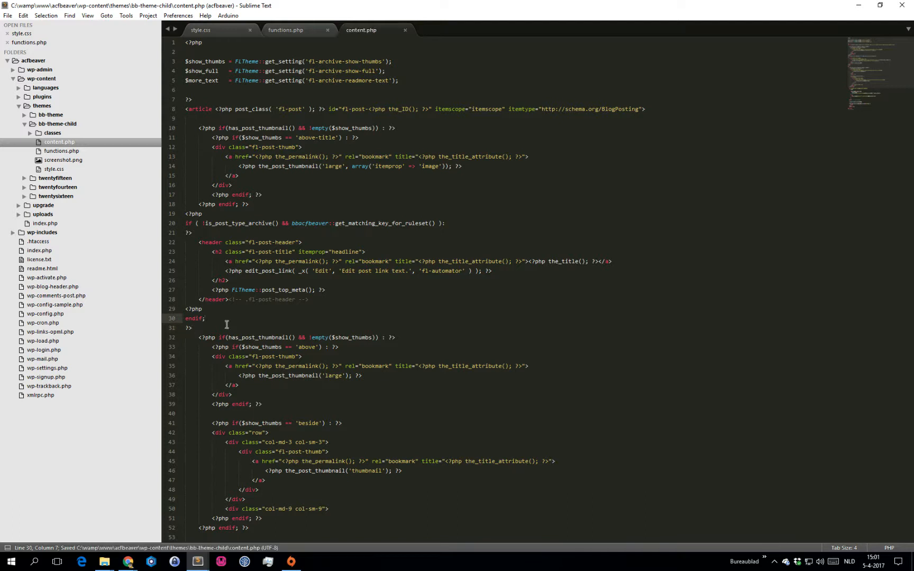
key("ctrl+s")
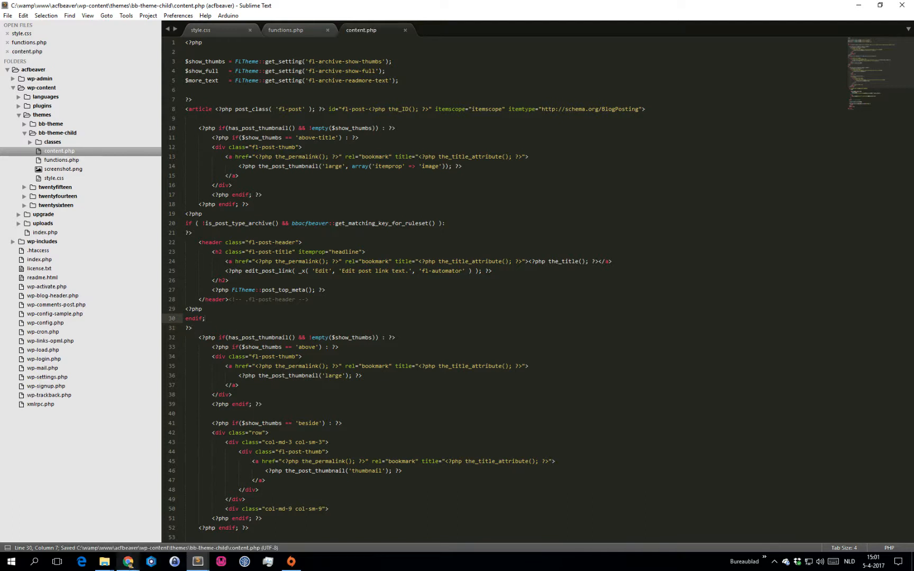
Switch to Chrome, reload the books archive page and check each book entry for the theme's duplicate title.
mouse_move(128, 565)
left_click(124, 518)
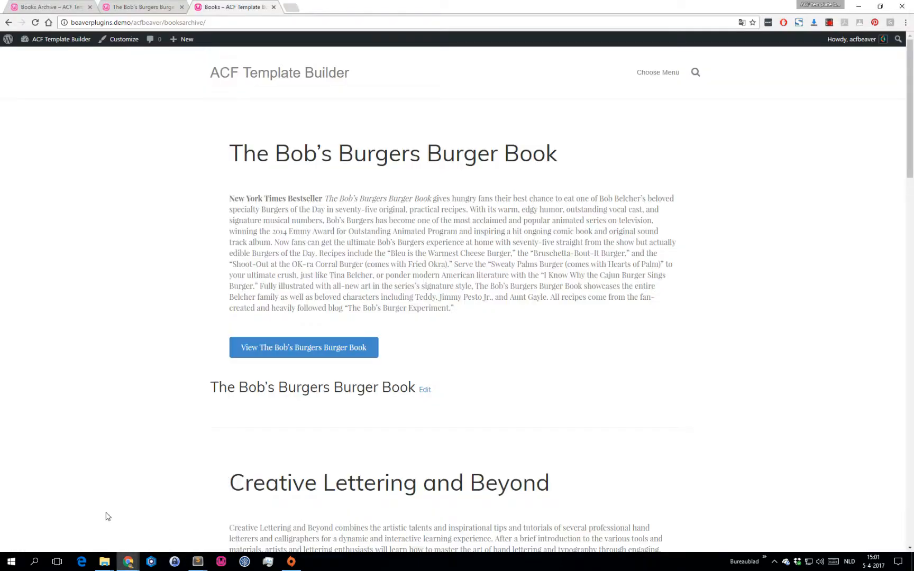
left_click(35, 22)
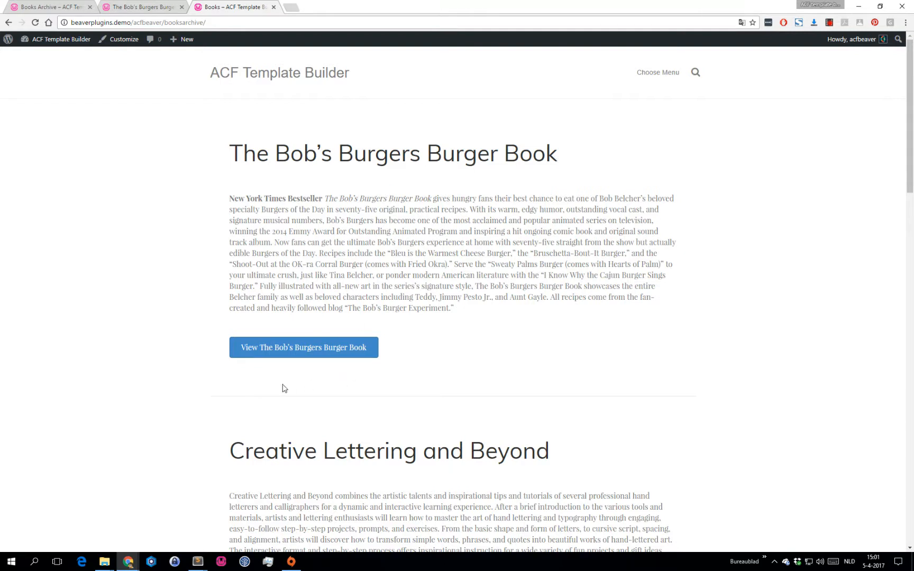
scroll(442, 252, "down", 2)
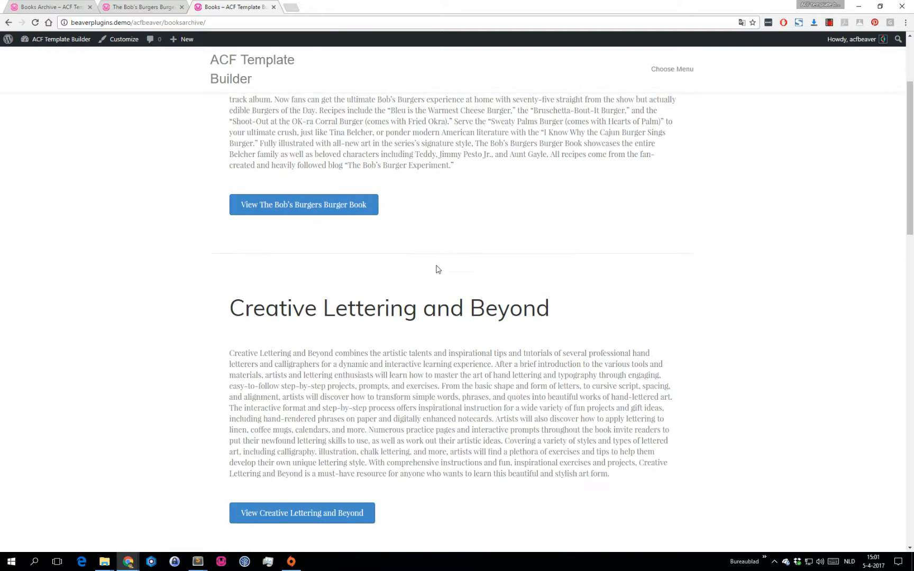
scroll(267, 256, "down", 2)
scroll(267, 256, "down", 5)
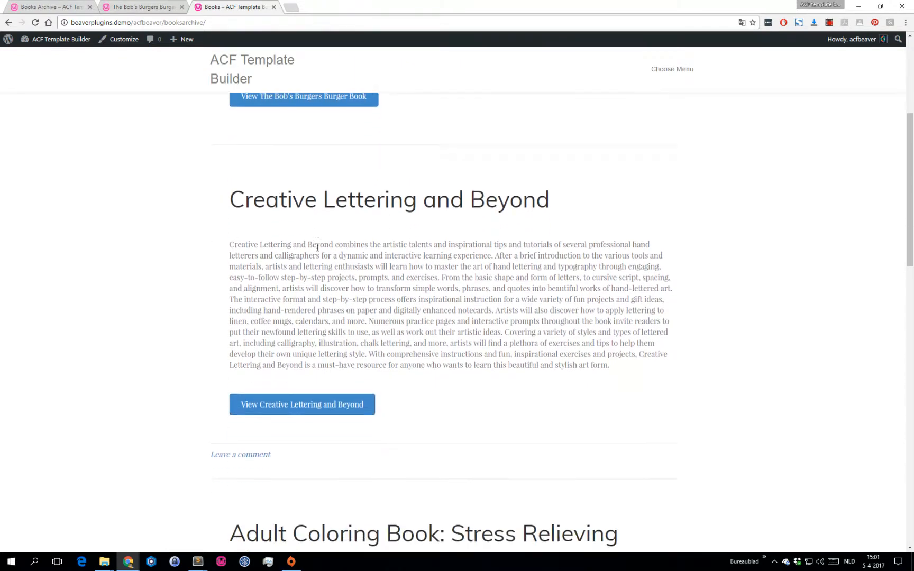
scroll(369, 278, "down", 7)
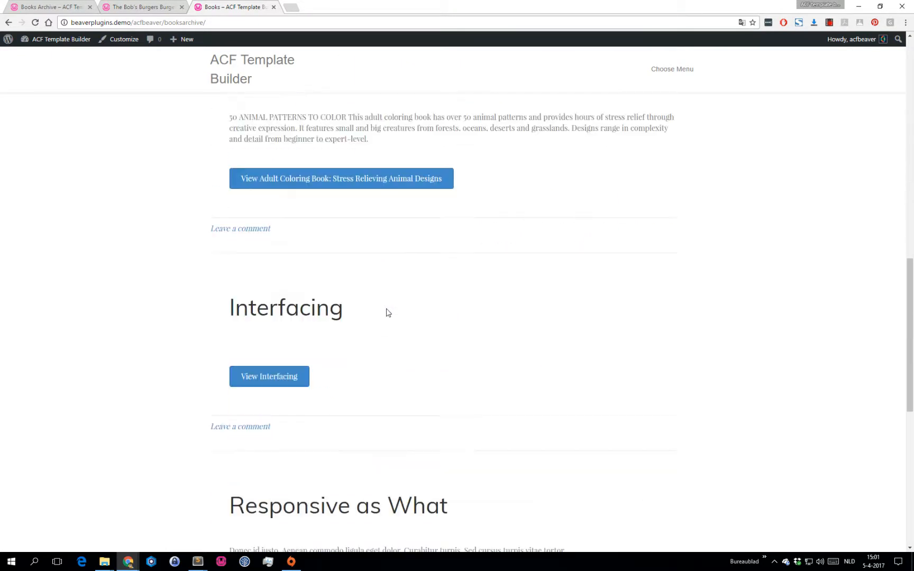
scroll(390, 316, "up", 5)
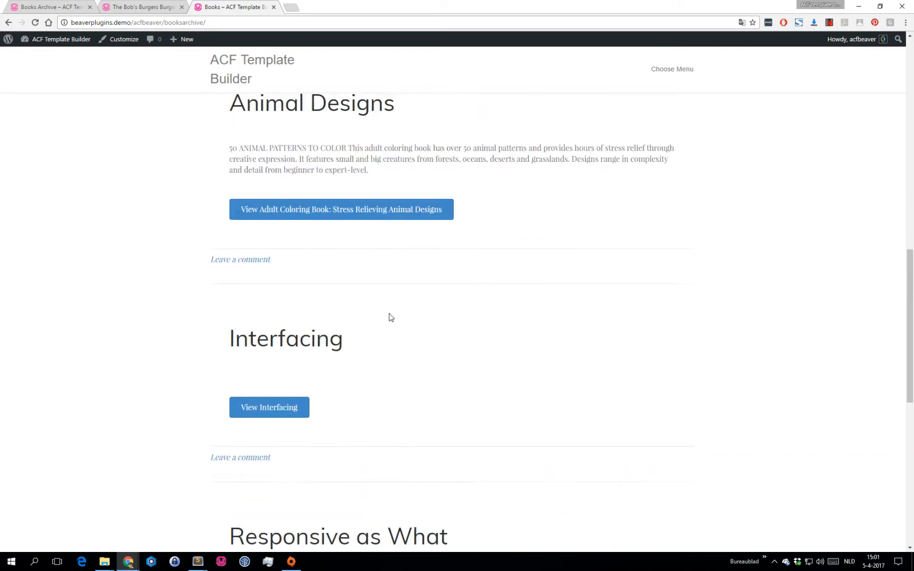
scroll(400, 302, "up", 11)
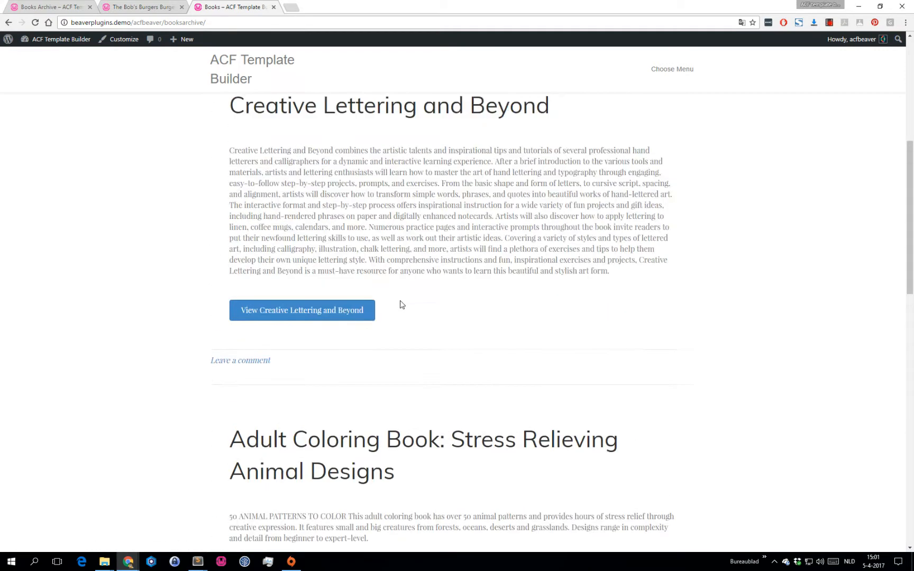
scroll(369, 164, "down", 2)
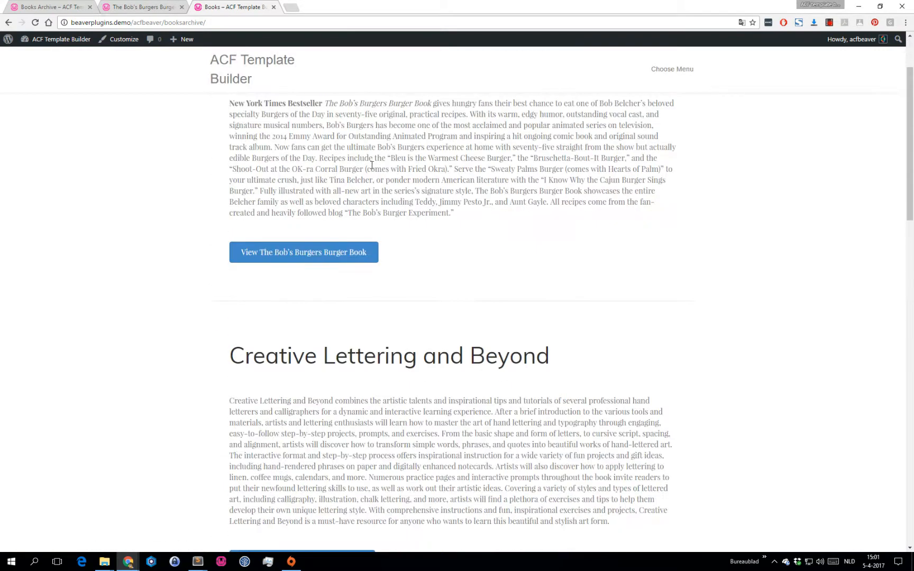
Examine the book entries on the archive page, checking the titles, descriptions, View buttons and comment links beneath each one.
scroll(374, 167, "up", 2)
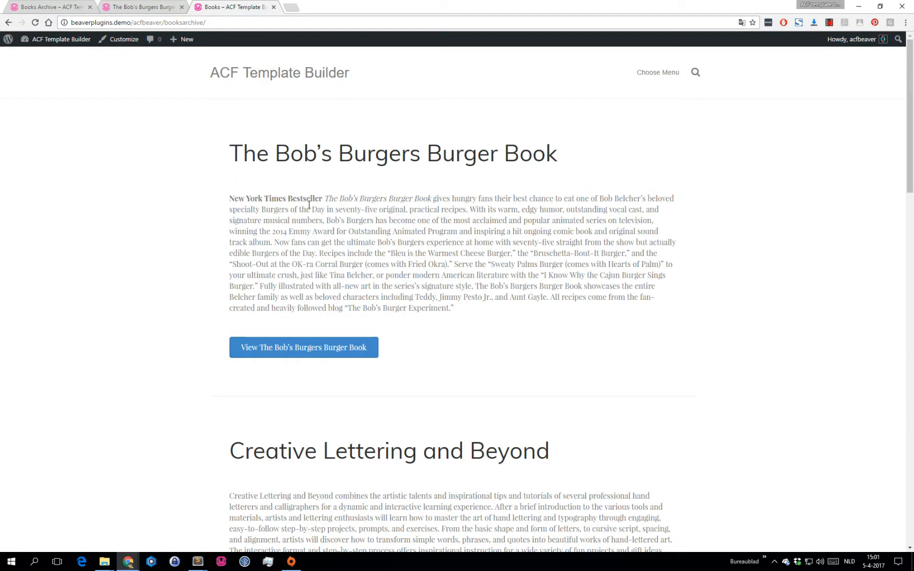
scroll(314, 205, "down", 1)
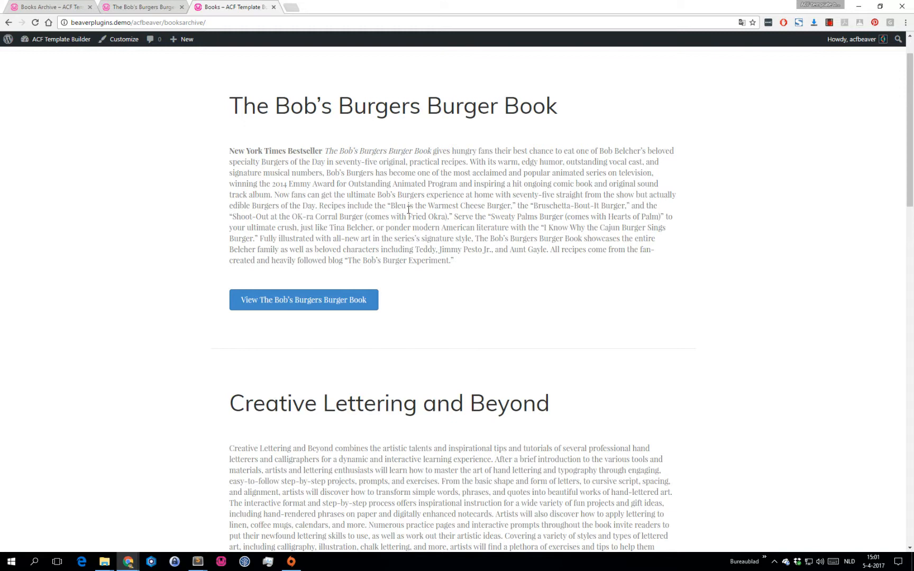
scroll(404, 204, "down", 4)
scroll(409, 206, "down", 1)
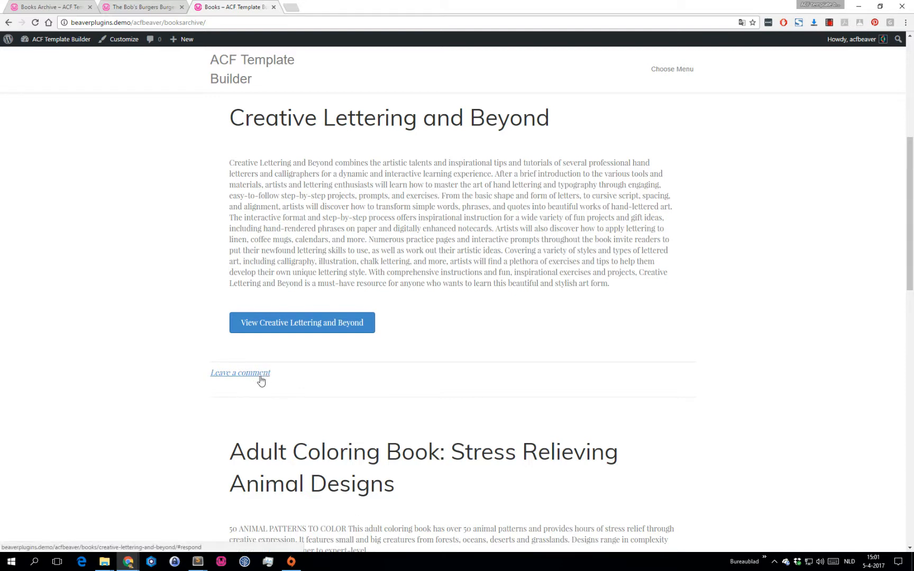
scroll(334, 387, "down", 5)
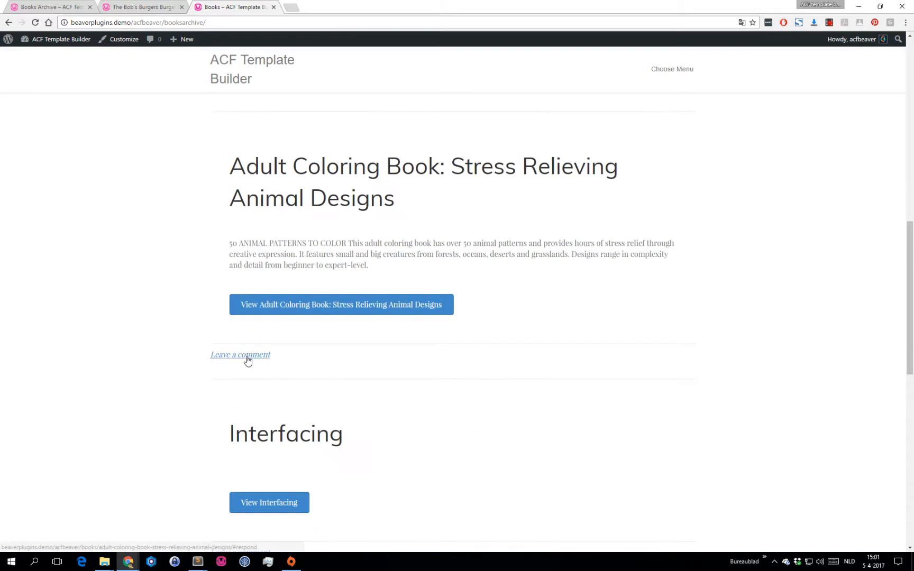
scroll(317, 372, "down", 7)
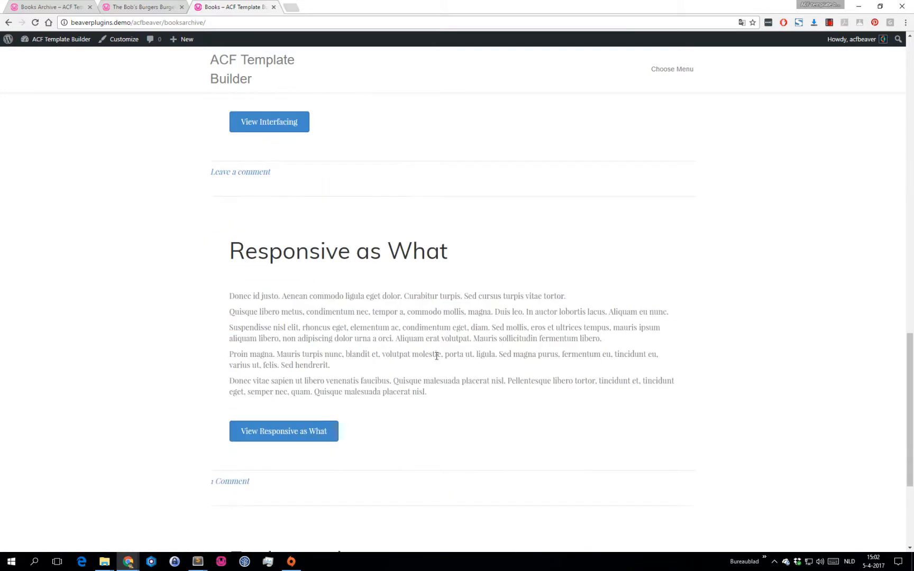
scroll(437, 351, "up", 12)
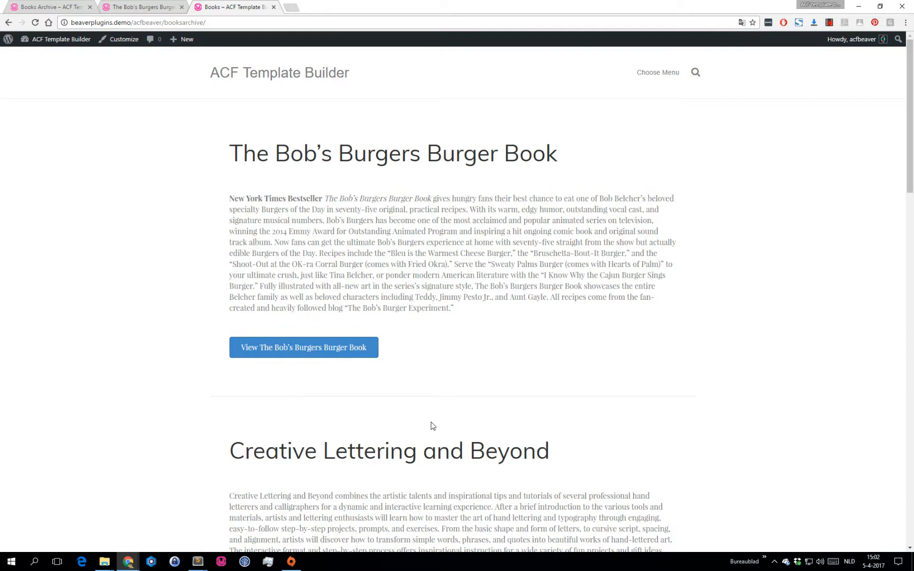
scroll(430, 430, "down", 15)
scroll(431, 428, "down", 6)
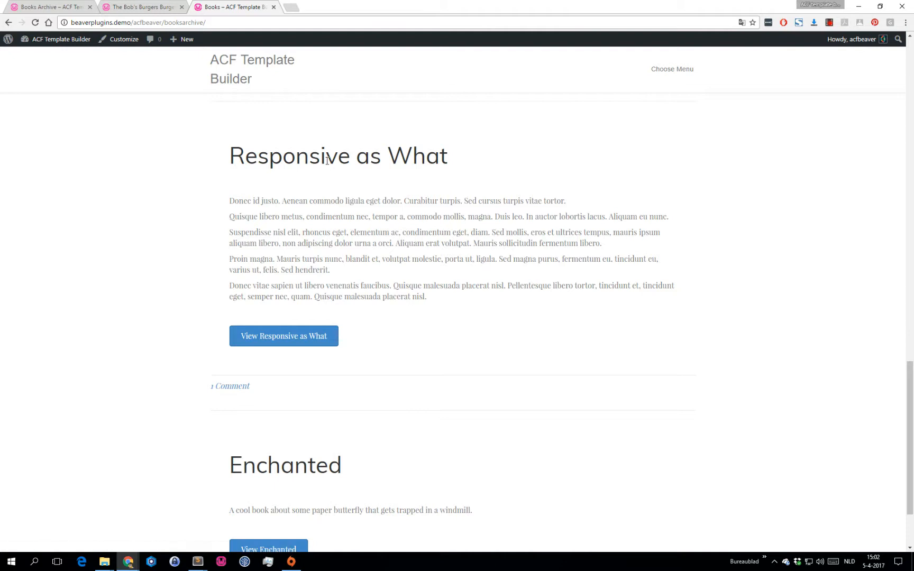
scroll(418, 391, "up", 12)
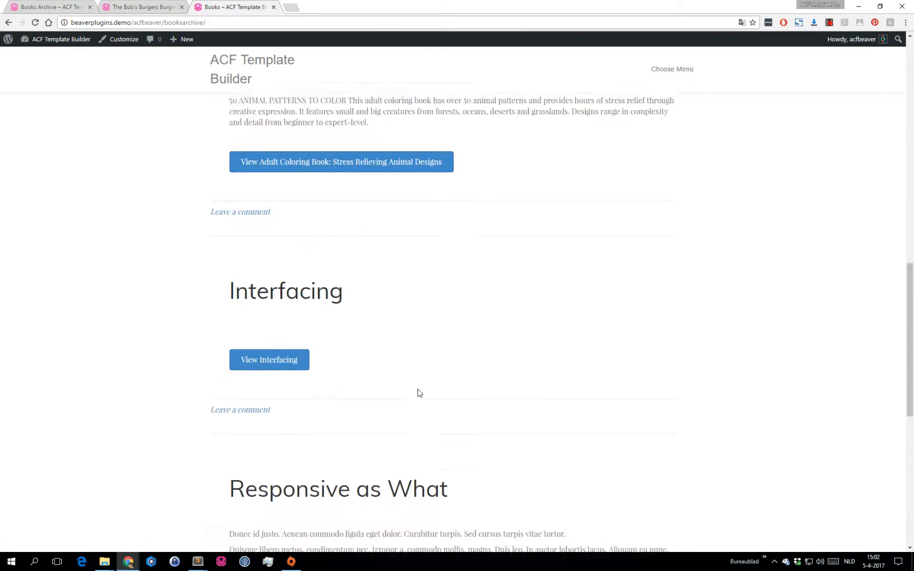
scroll(412, 378, "up", 8)
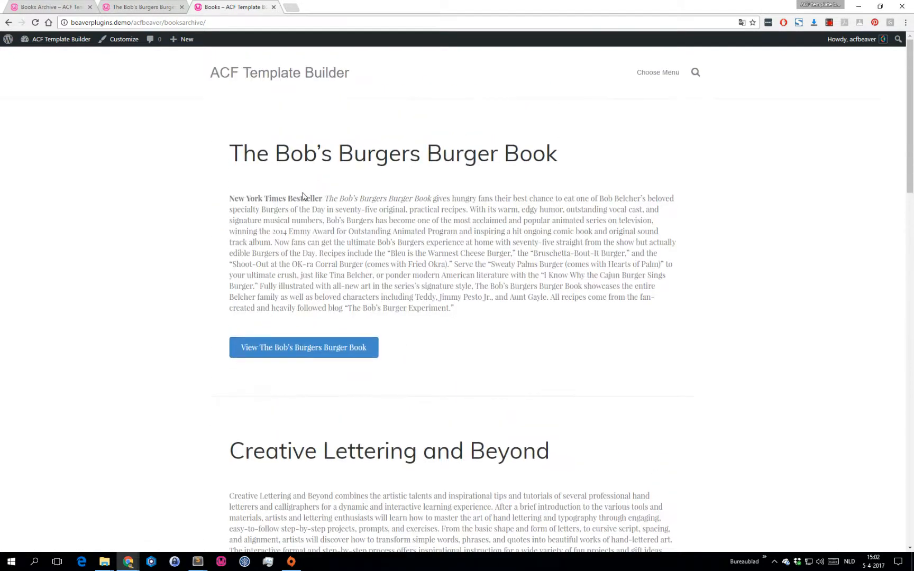
Go from the Books Archive template page to the WordPress dashboard and open the list of all books.
key("ctrl+Tab")
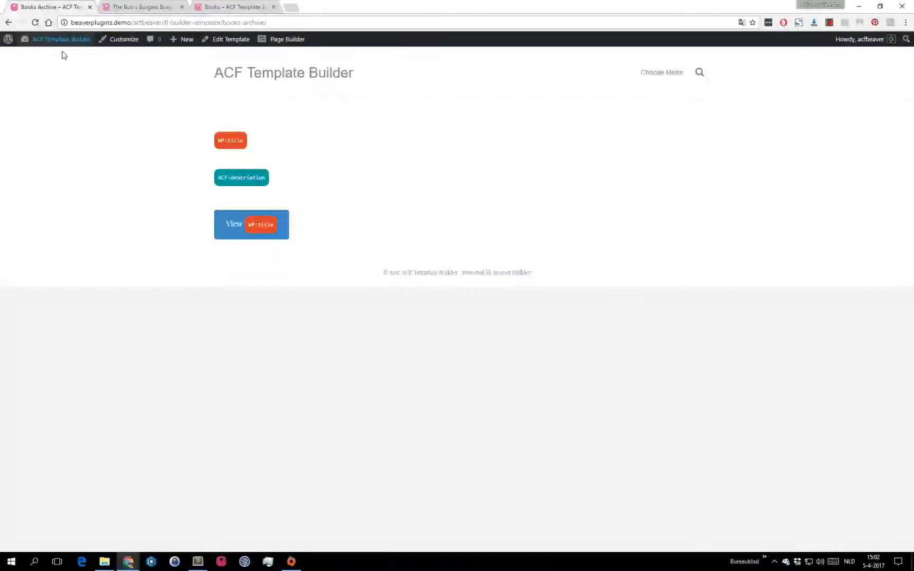
mouse_move(23, 42)
left_click(41, 56)
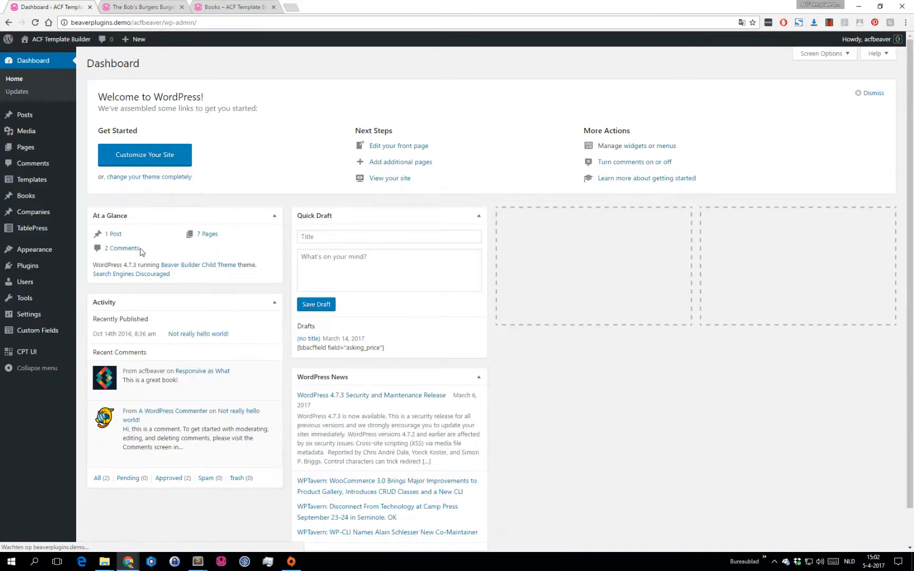
mouse_move(32, 196)
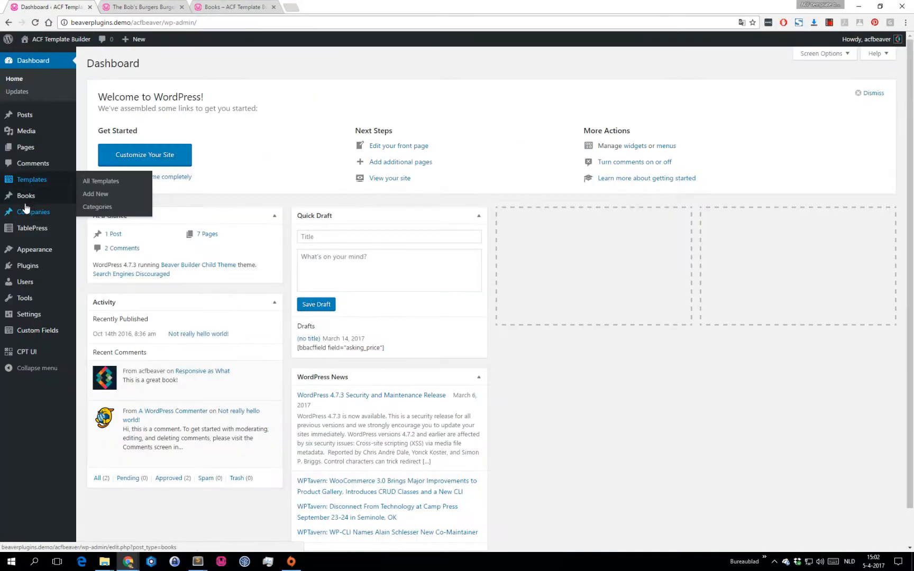
left_click(100, 200)
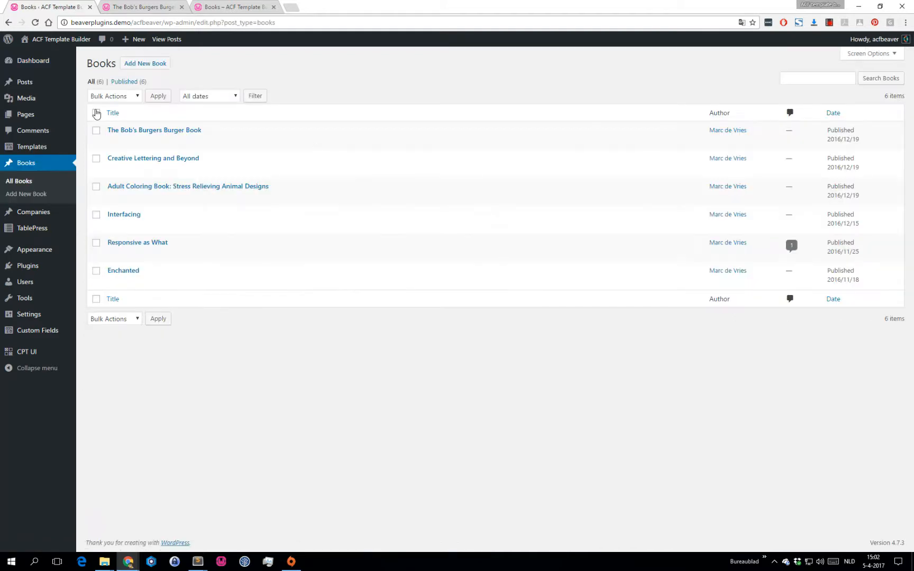
Bulk edit all the books to set Comments to Do not allow, and update them.
left_click(97, 113)
left_click(119, 97)
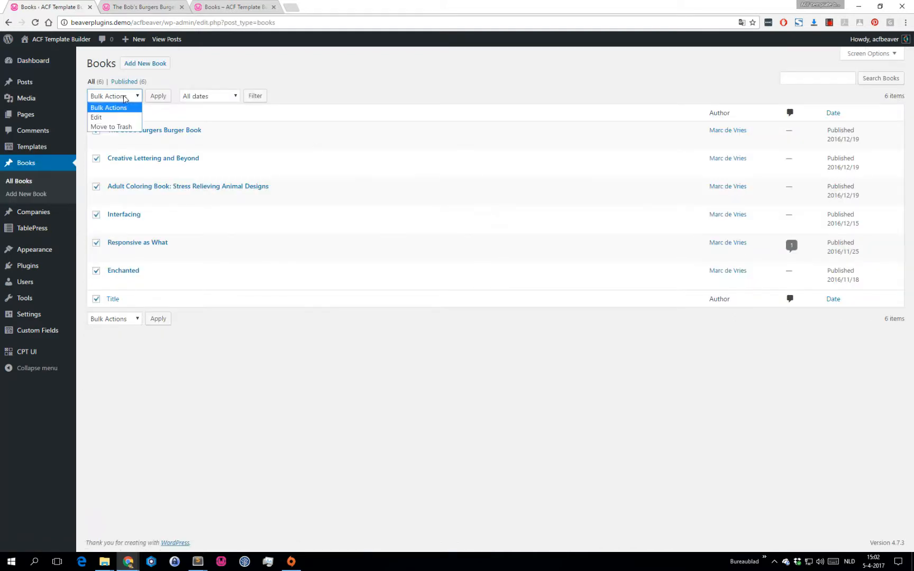
left_click(114, 117)
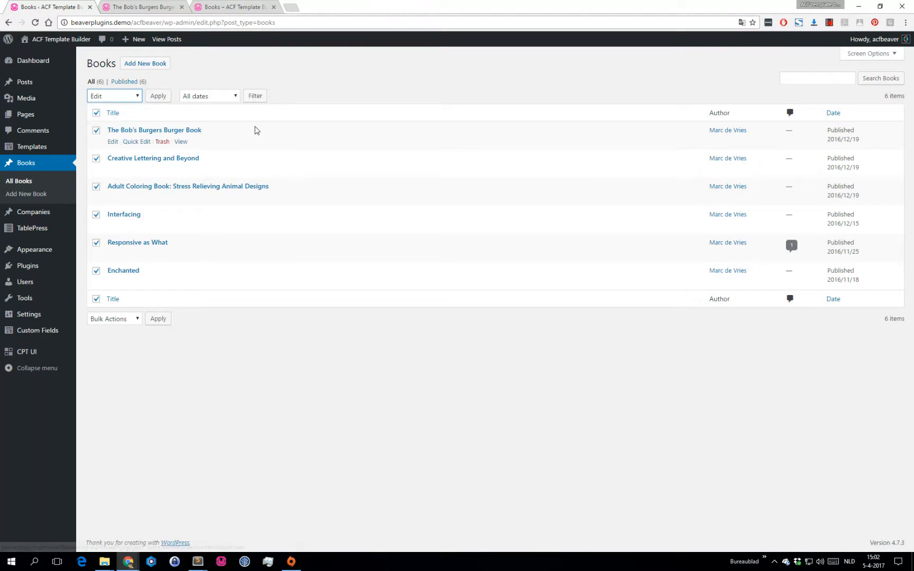
left_click(159, 98)
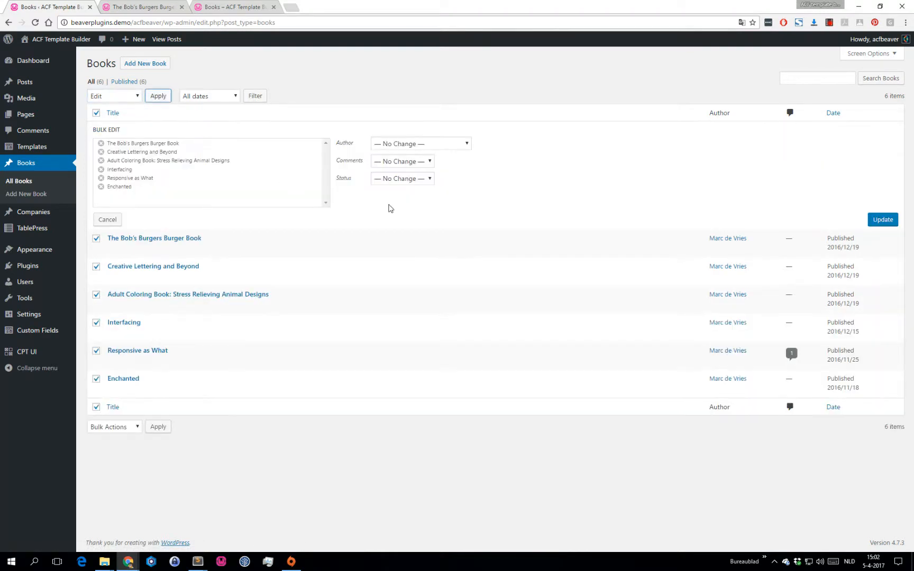
left_click(421, 164)
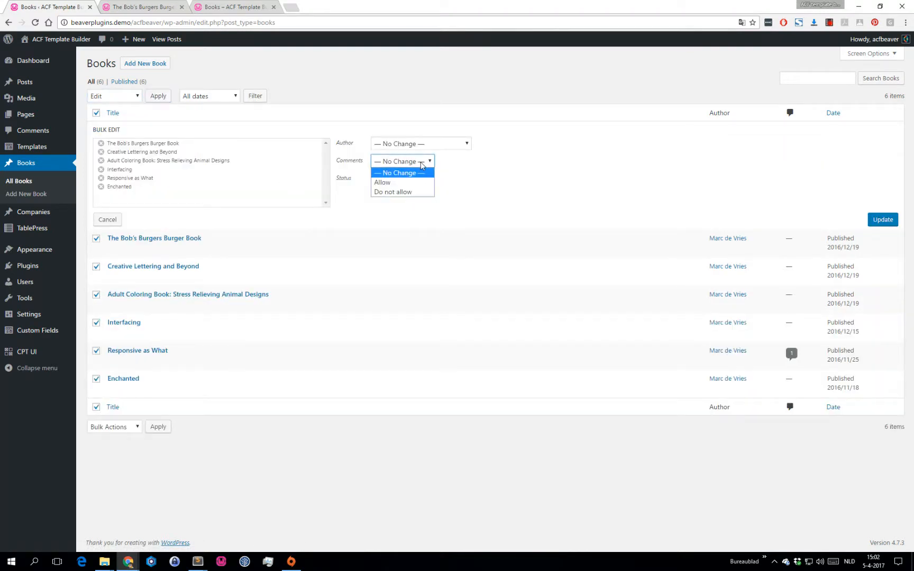
left_click(413, 192)
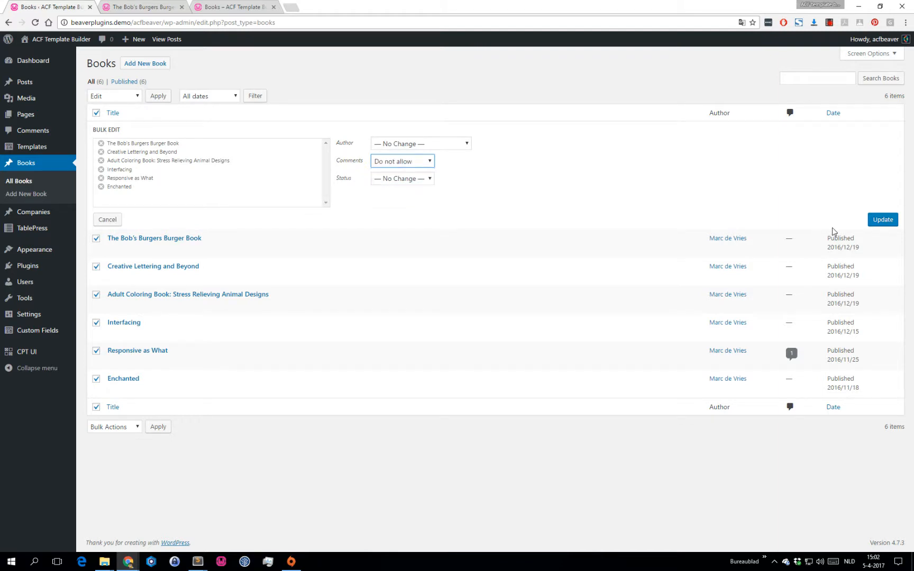
left_click(881, 220)
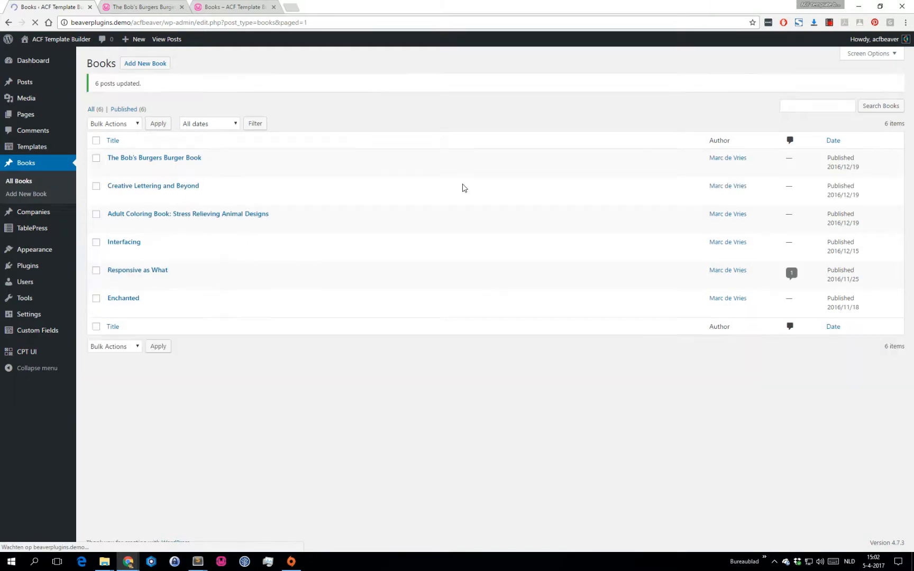
Reload the books archive page and check beneath each book entry for remaining comment links.
left_click(249, 12)
left_click(35, 24)
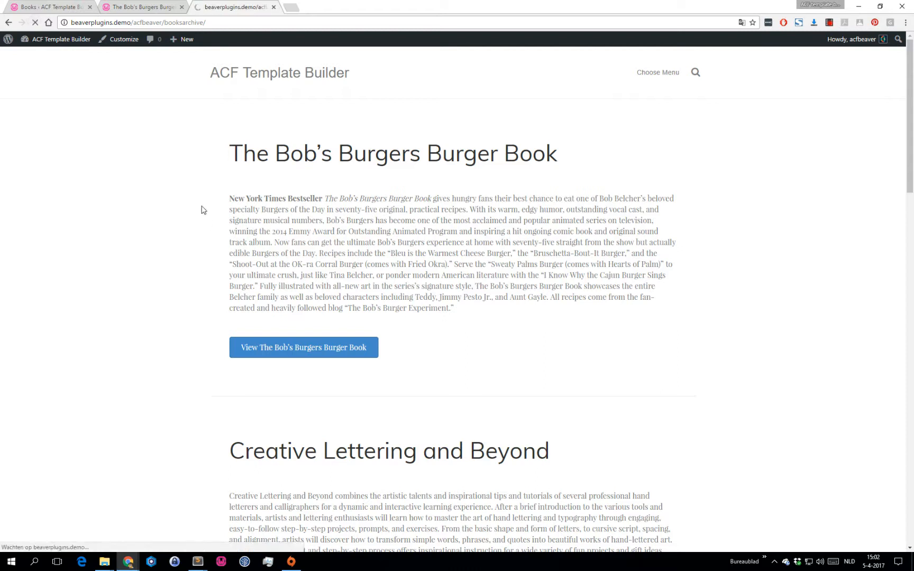
scroll(384, 251, "down", 12)
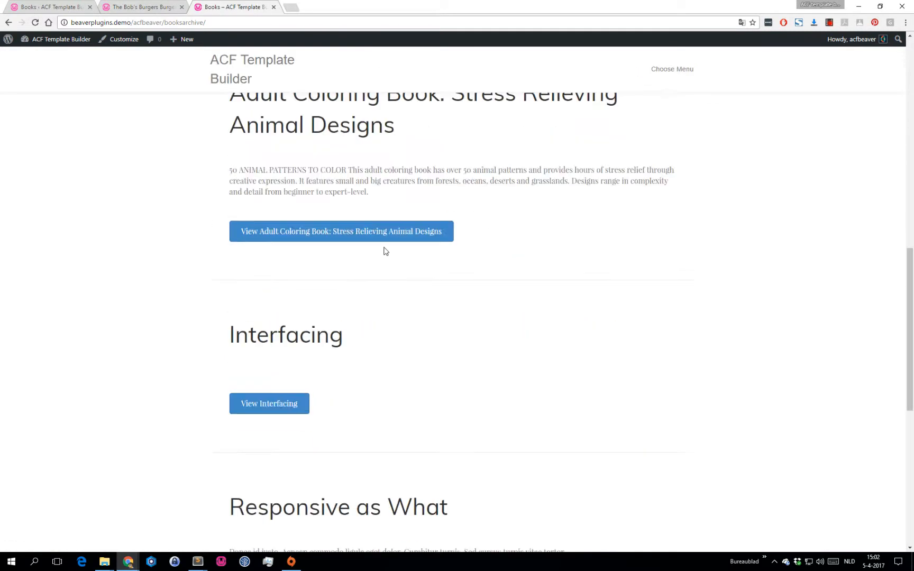
scroll(436, 255, "down", 8)
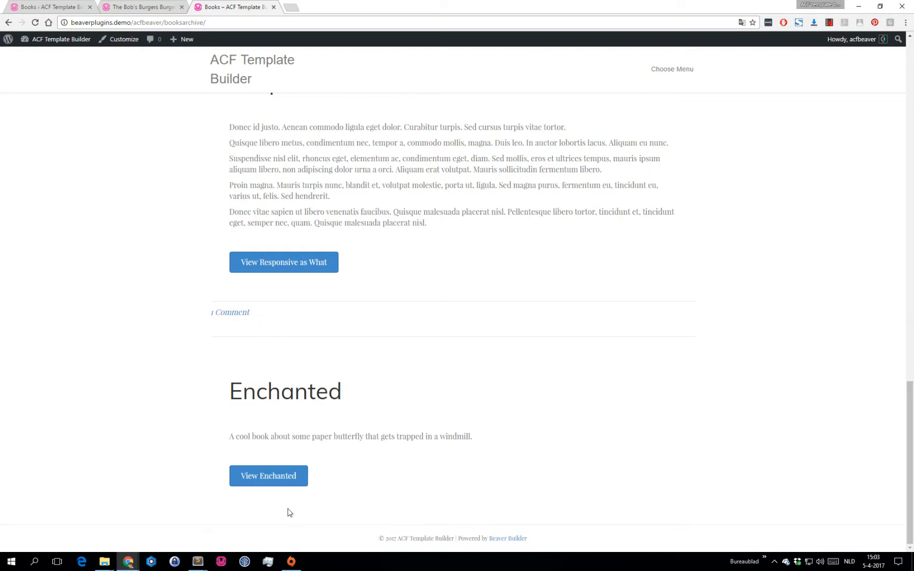
scroll(290, 512, "up", 8)
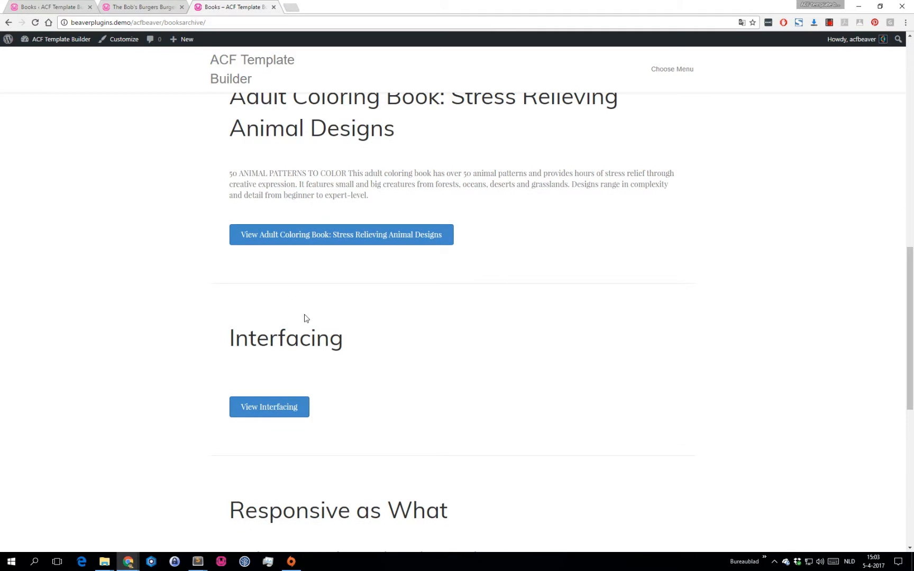
scroll(410, 369, "down", 7)
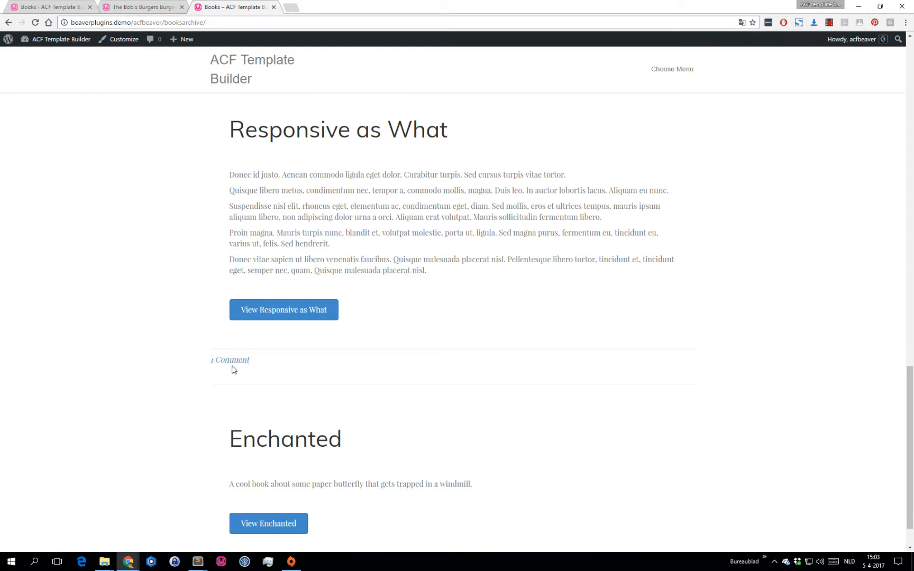
scroll(217, 367, "up", 15)
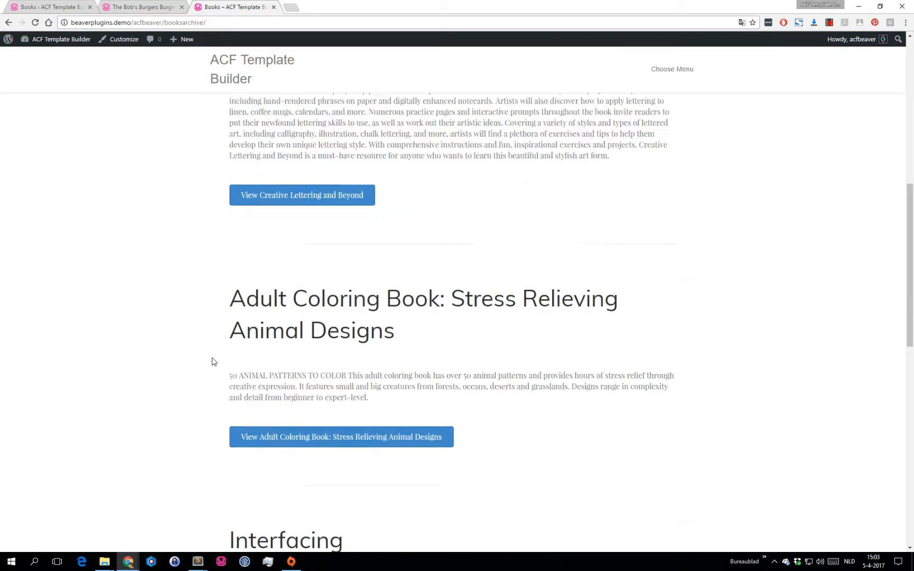
scroll(214, 358, "up", 4)
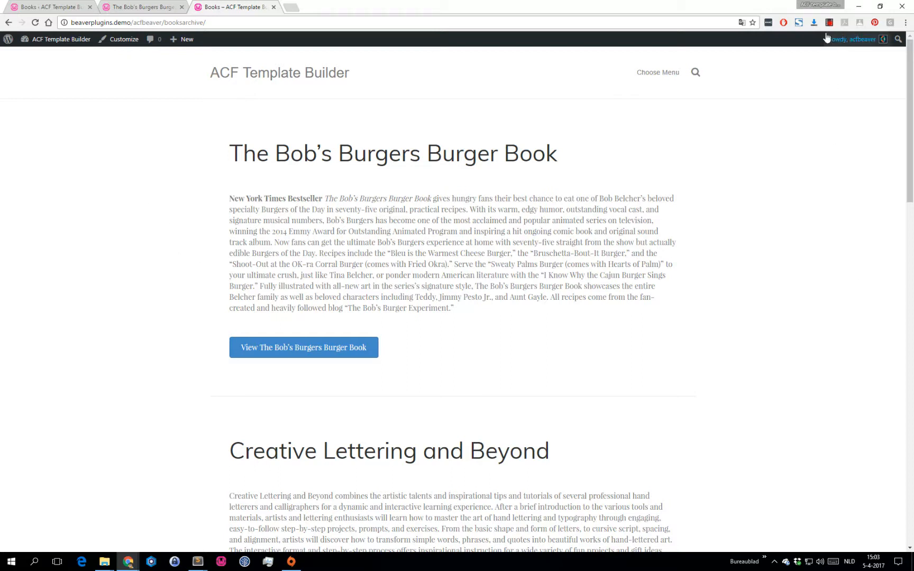
left_click(830, 24)
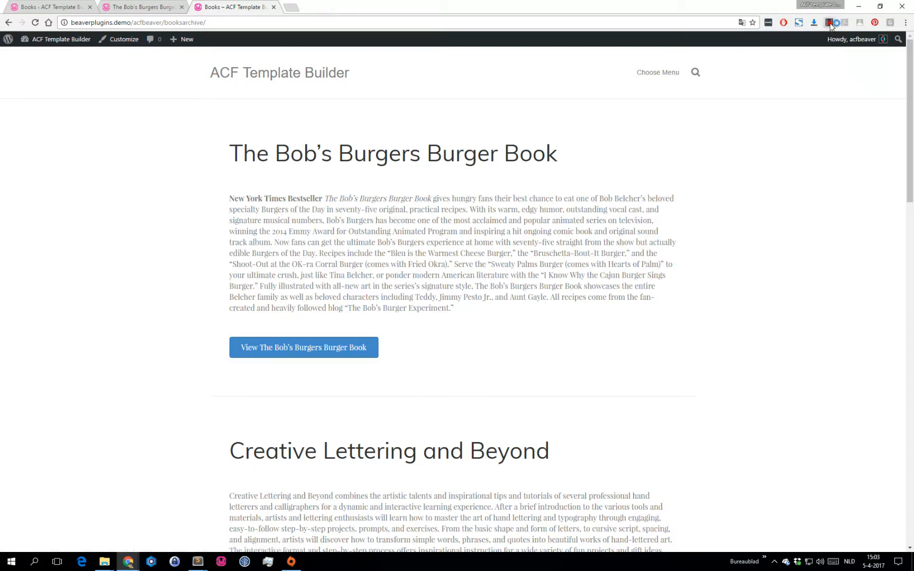